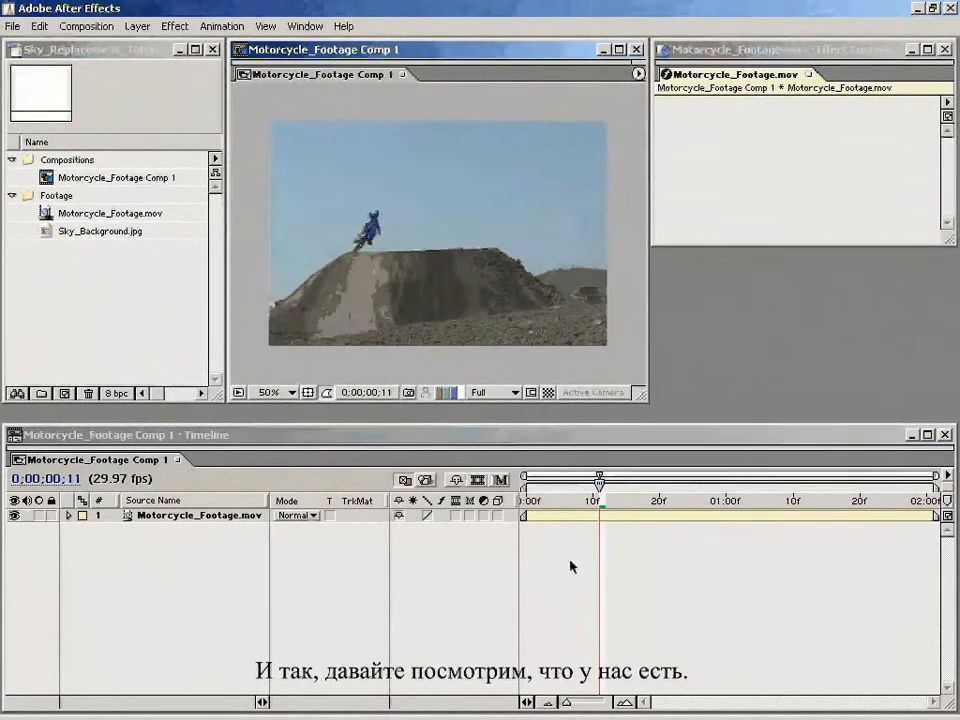
Step: Scrub through the motorcycle footage and preview the Sky_Background.jpg image
{"action": "left_click_drag", "start_coordinate": [532, 503], "coordinate": [747, 510]}
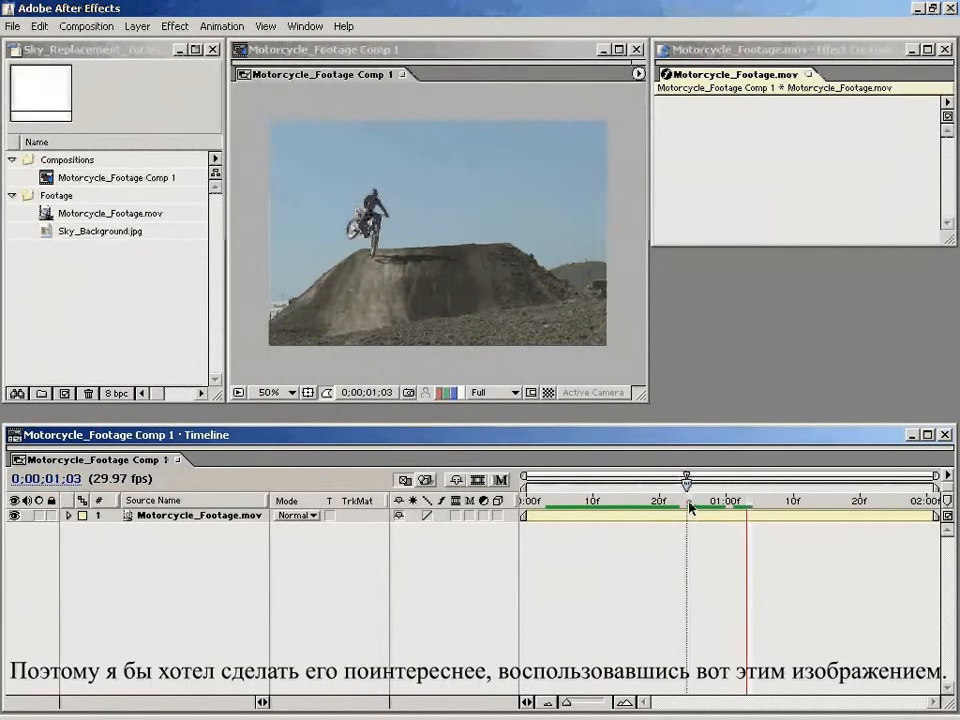
{"action": "left_click_drag", "start_coordinate": [690, 507], "coordinate": [528, 512]}
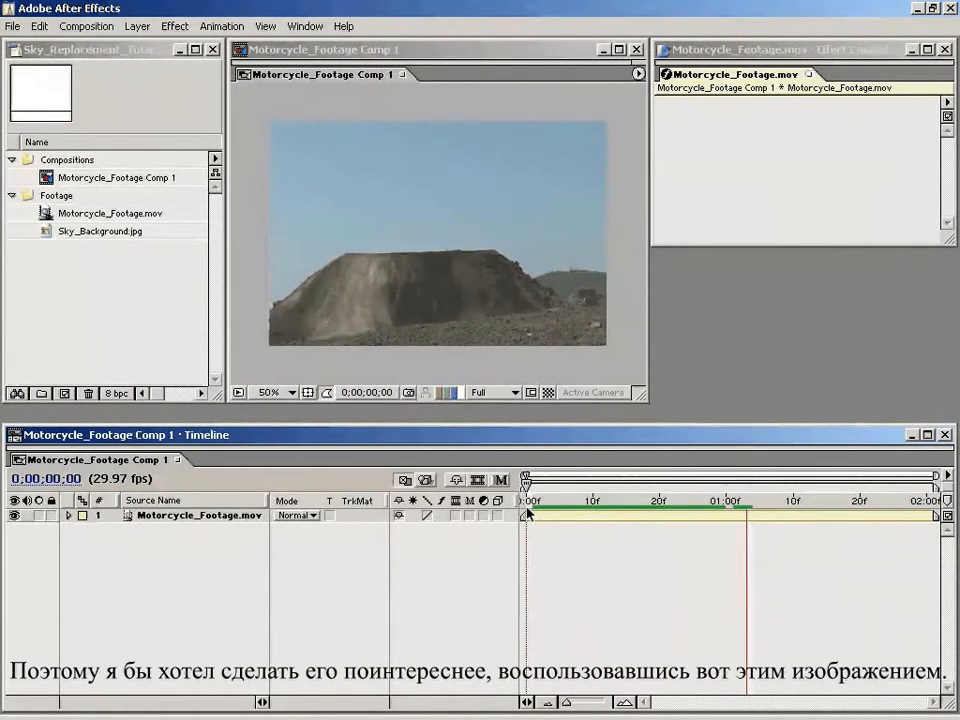
{"action": "double_click", "coordinate": [45, 234]}
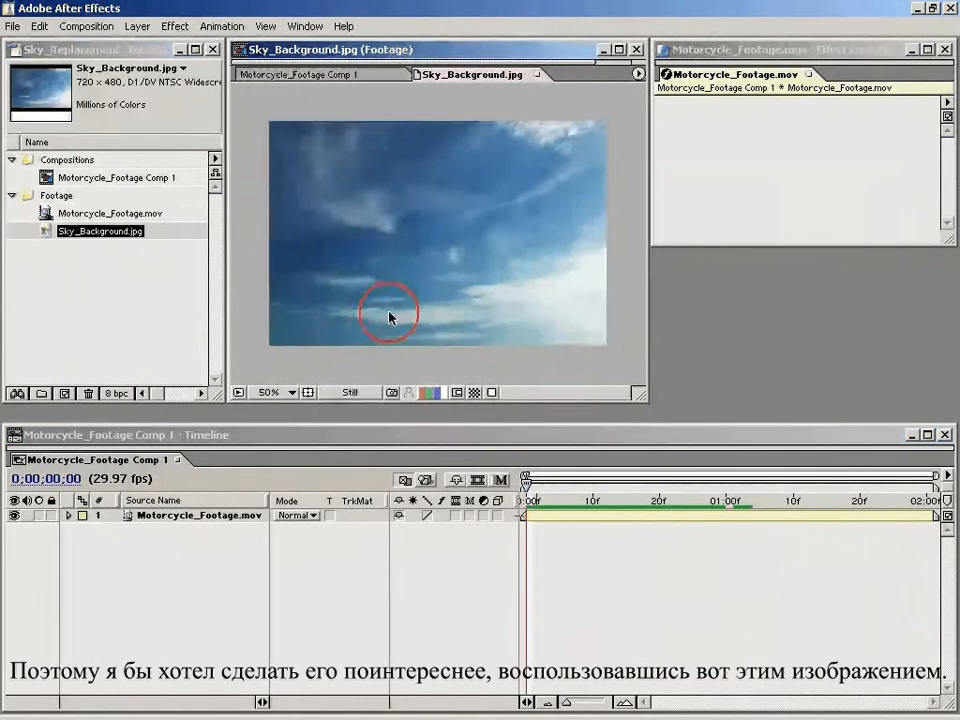
{"action": "left_click", "coordinate": [536, 74]}
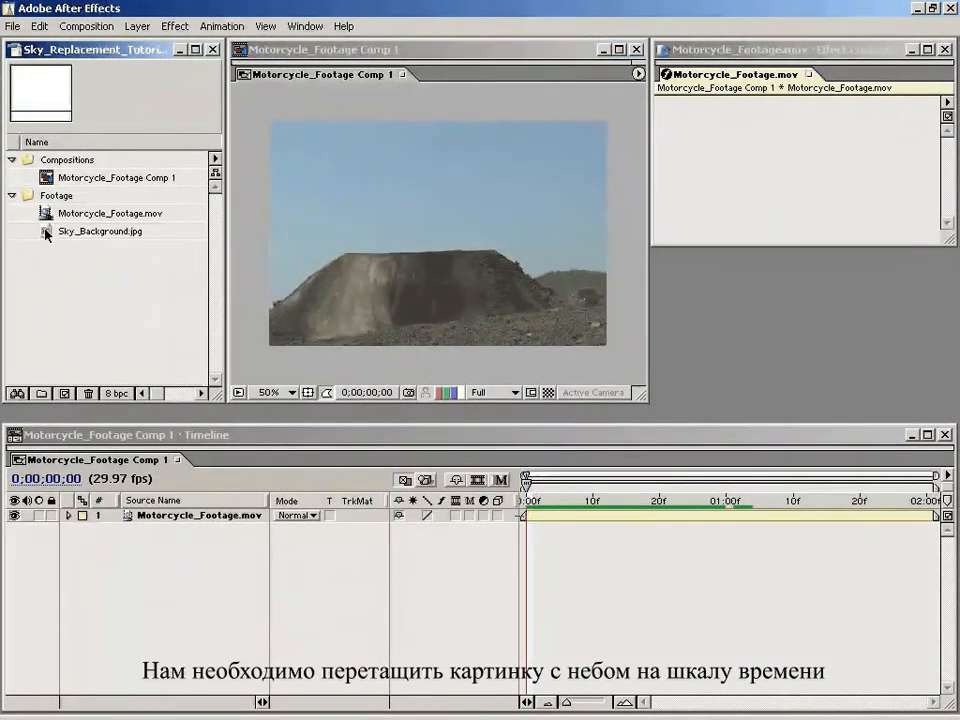
Step: Add Sky_Background.jpg to the composition as the top layer, starting at the first frame
{"action": "left_click_drag", "start_coordinate": [47, 236], "coordinate": [57, 245]}
{"action": "left_click_drag", "start_coordinate": [445, 392], "coordinate": [526, 500]}
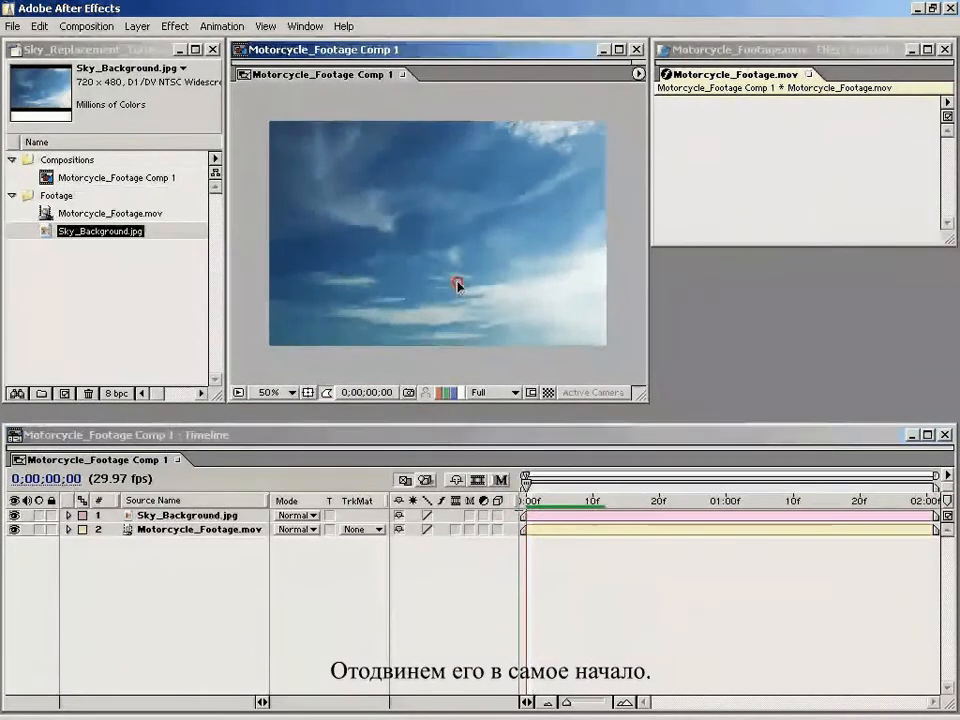
{"action": "left_click_drag", "start_coordinate": [456, 281], "coordinate": [462, 252]}
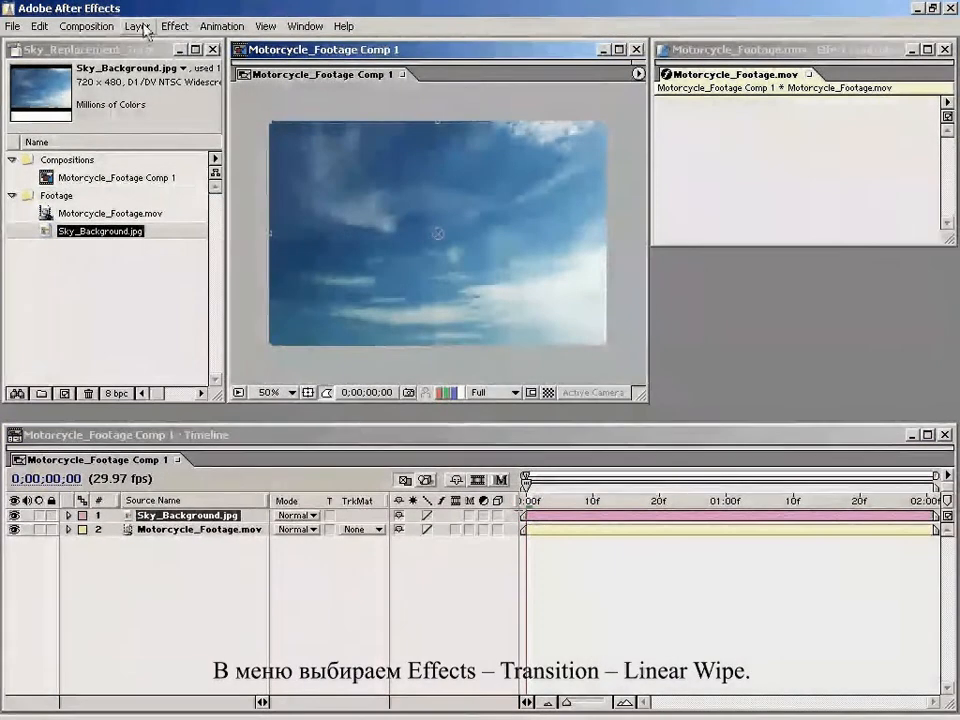
Step: Apply the Linear Wipe transition effect to the Sky_Background.jpg layer
{"action": "left_click", "coordinate": [176, 27]}
{"action": "mouse_move", "coordinate": [222, 395]}
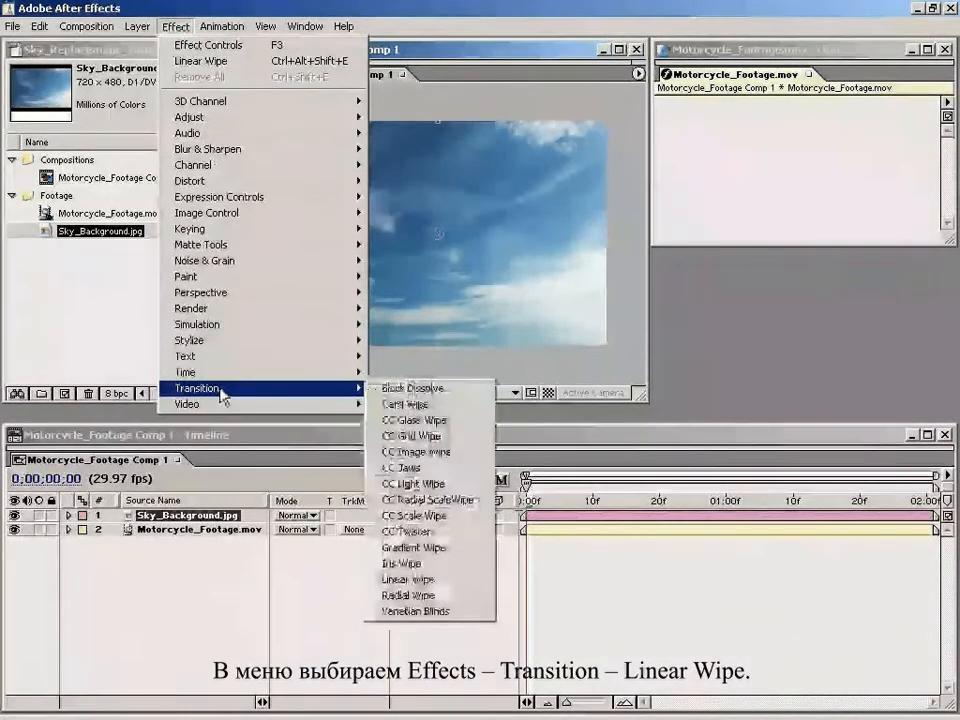
{"action": "left_click", "coordinate": [440, 580]}
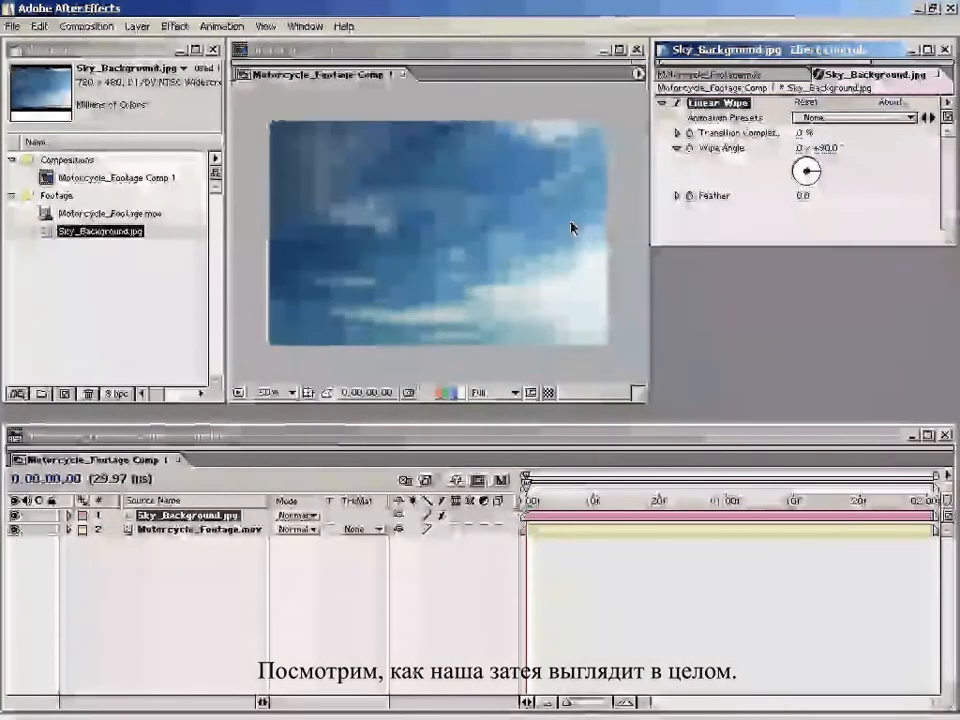
Step: Set the Linear Wipe to a 0° wipe angle, 30% transition completion and a feather of 179
{"action": "left_click", "coordinate": [826, 148]}
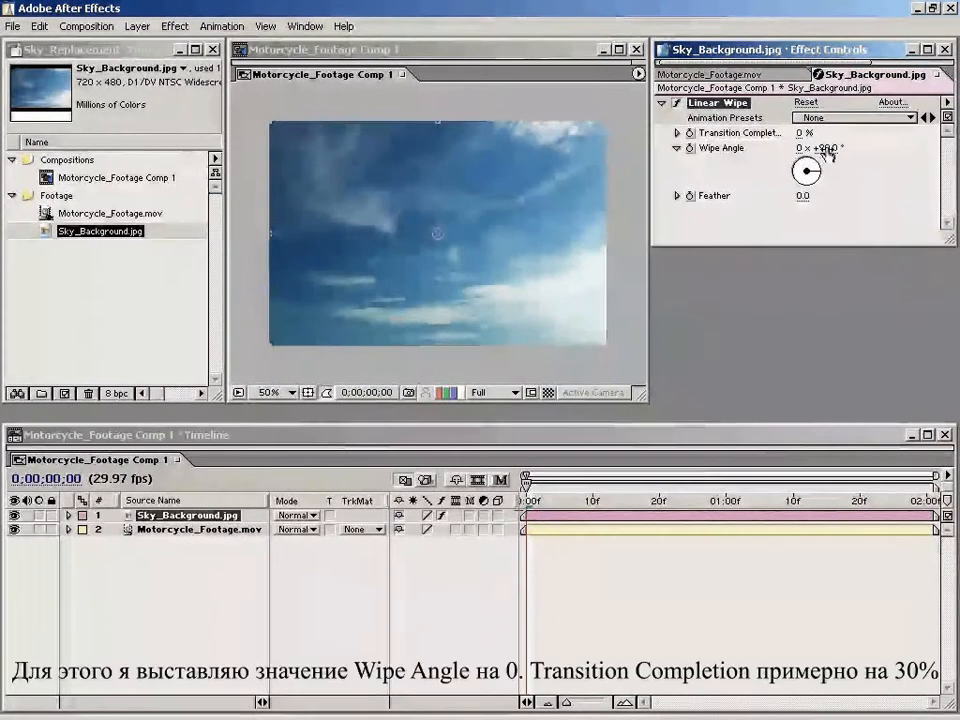
{"action": "type", "text": "0"}
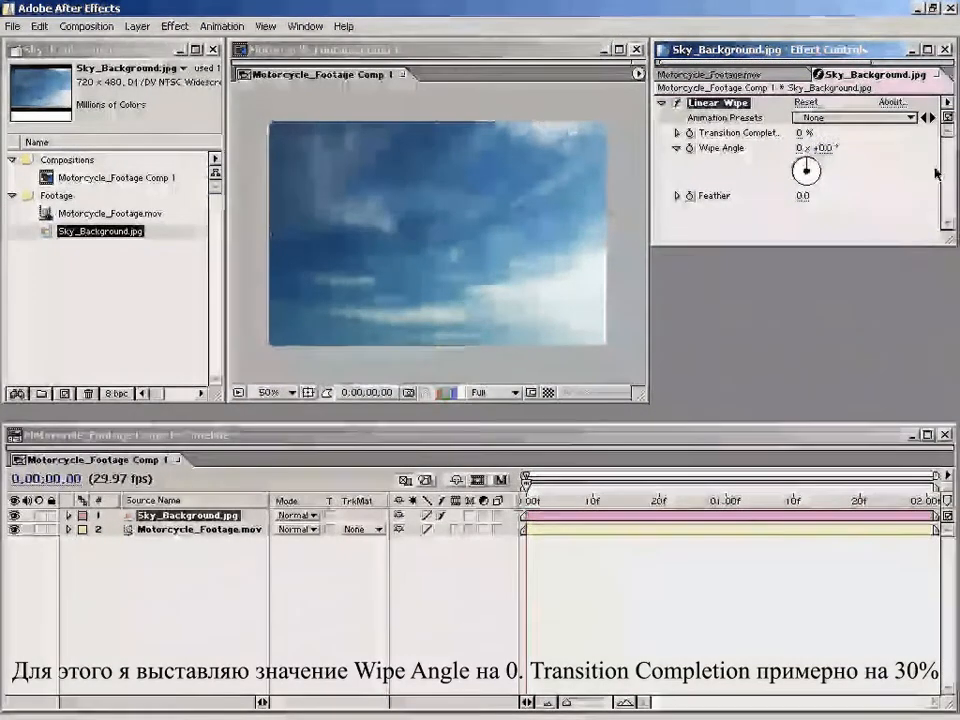
{"action": "key", "text": "Return"}
{"action": "left_click", "coordinate": [798, 133]}
{"action": "type", "text": "3"}
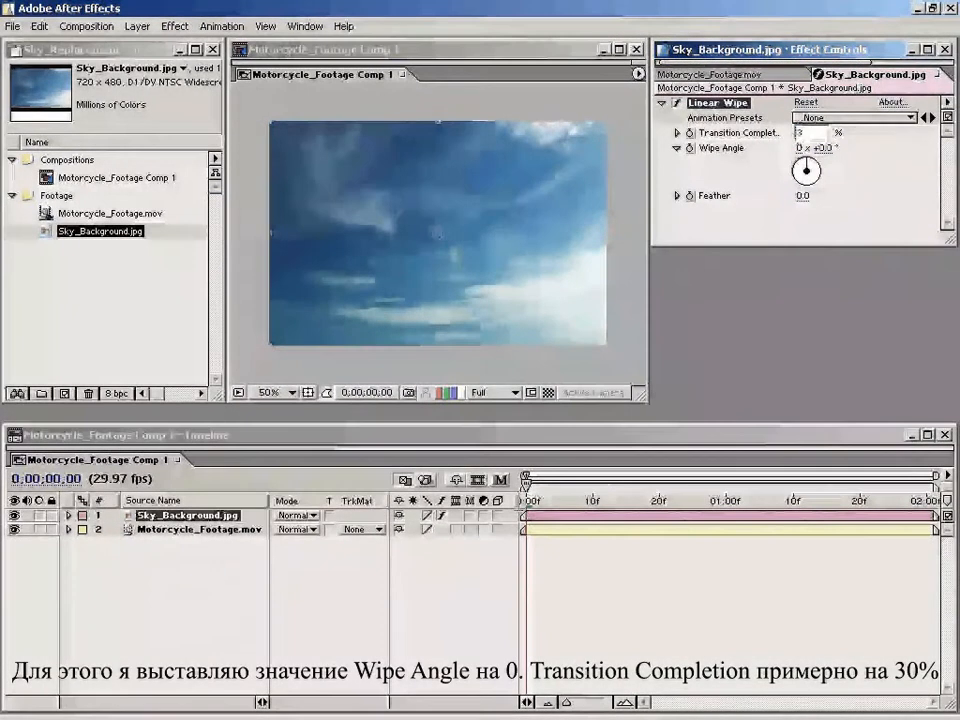
{"action": "type", "text": "0"}
{"action": "key", "text": "Return"}
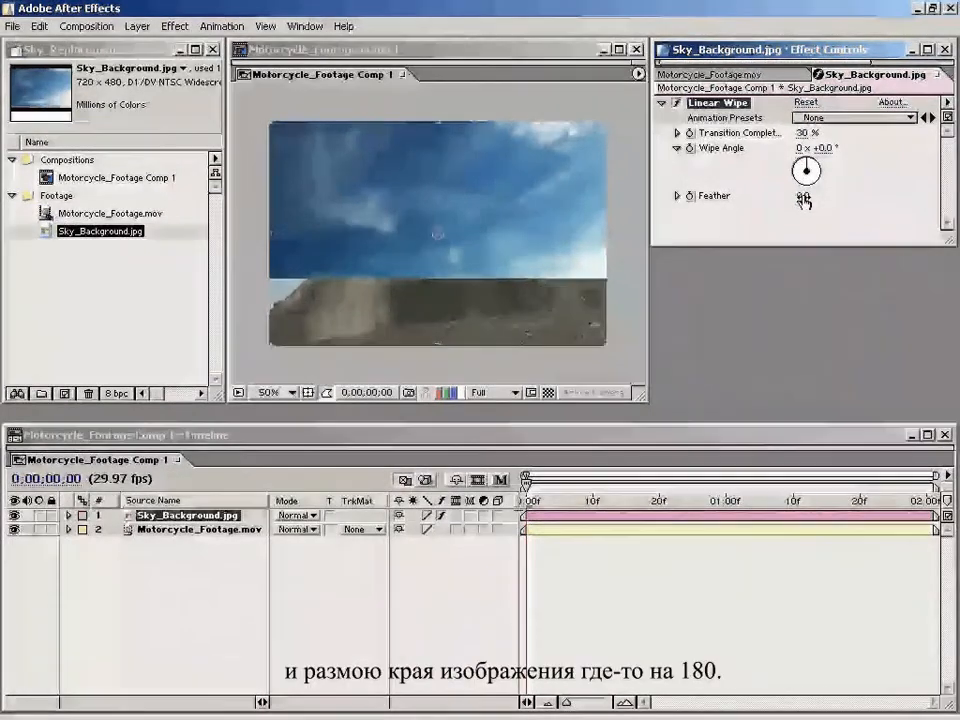
{"action": "left_click_drag", "start_coordinate": [832, 187], "coordinate": [945, 172]}
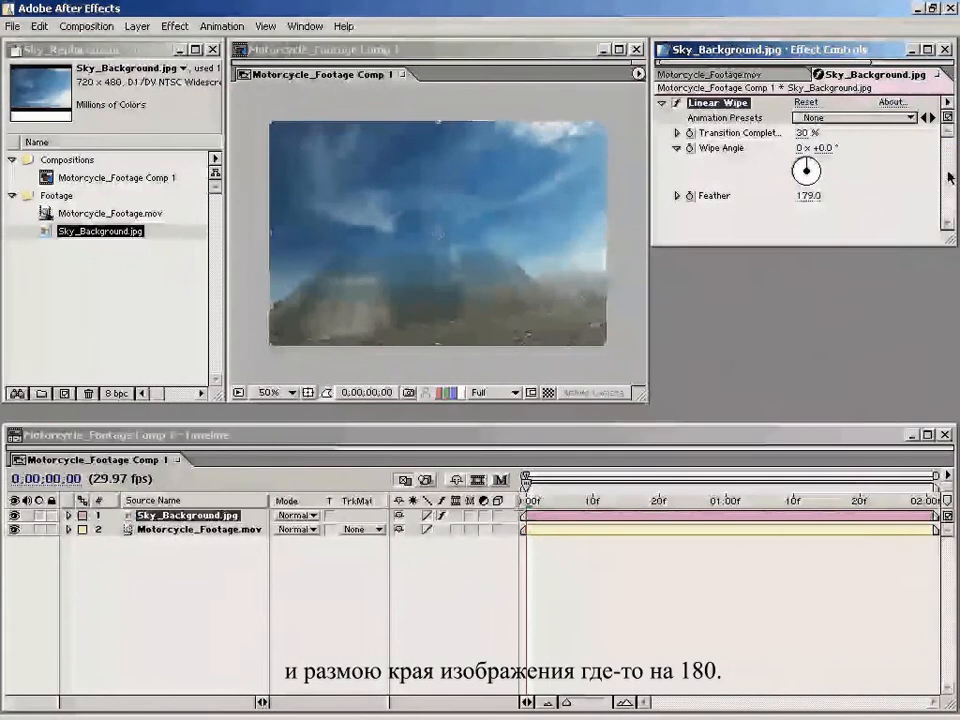
Step: Move the sky layer up so its feathered edge blends in just above the dirt mound, and scrub the opening frames
{"action": "left_click_drag", "start_coordinate": [445, 255], "coordinate": [448, 172]}
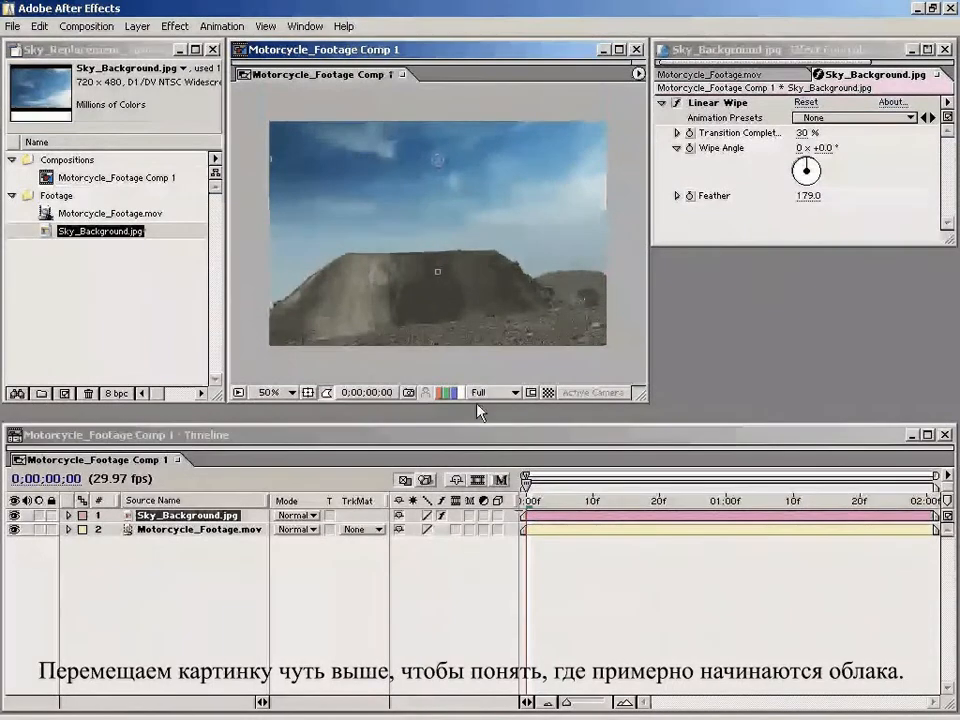
{"action": "left_click", "coordinate": [539, 498]}
{"action": "left_click_drag", "start_coordinate": [561, 498], "coordinate": [522, 498]}
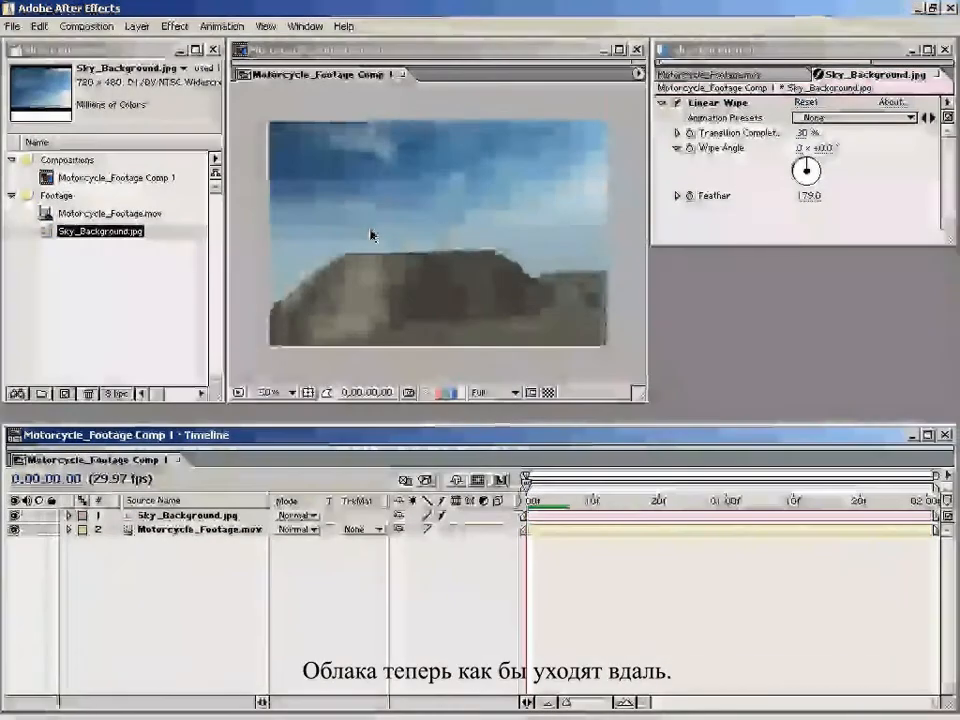
Step: Scrub through the composite to compare the camera shake in the footage with the sky layer's motion
{"action": "key", "text": "comma"}
{"action": "left_click", "coordinate": [475, 334]}
{"action": "key", "text": "period"}
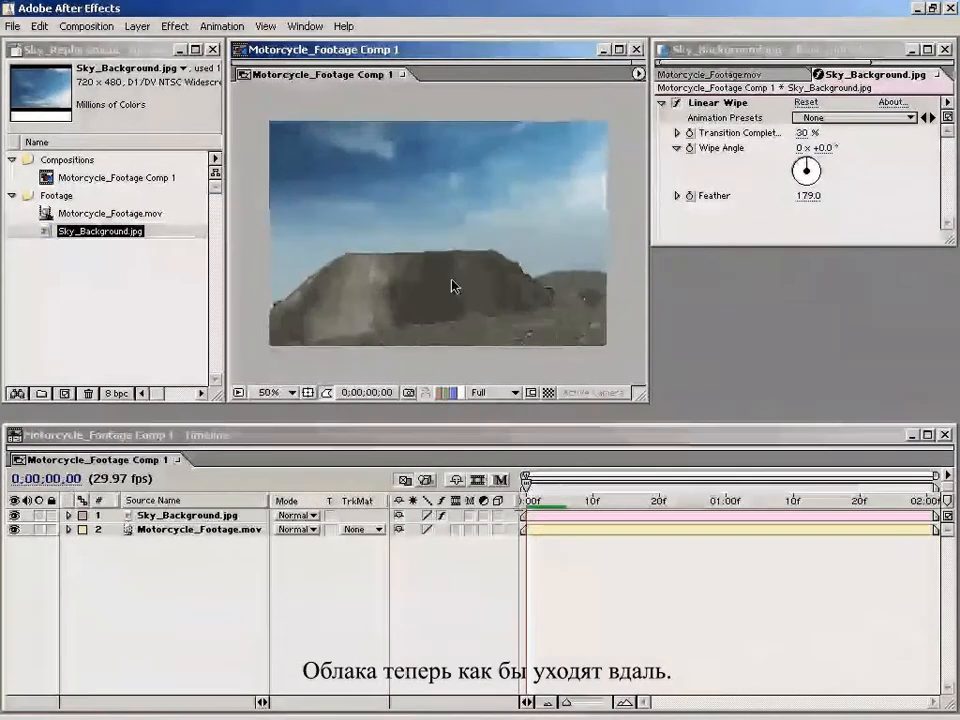
{"action": "left_click_drag", "start_coordinate": [530, 503], "coordinate": [610, 521]}
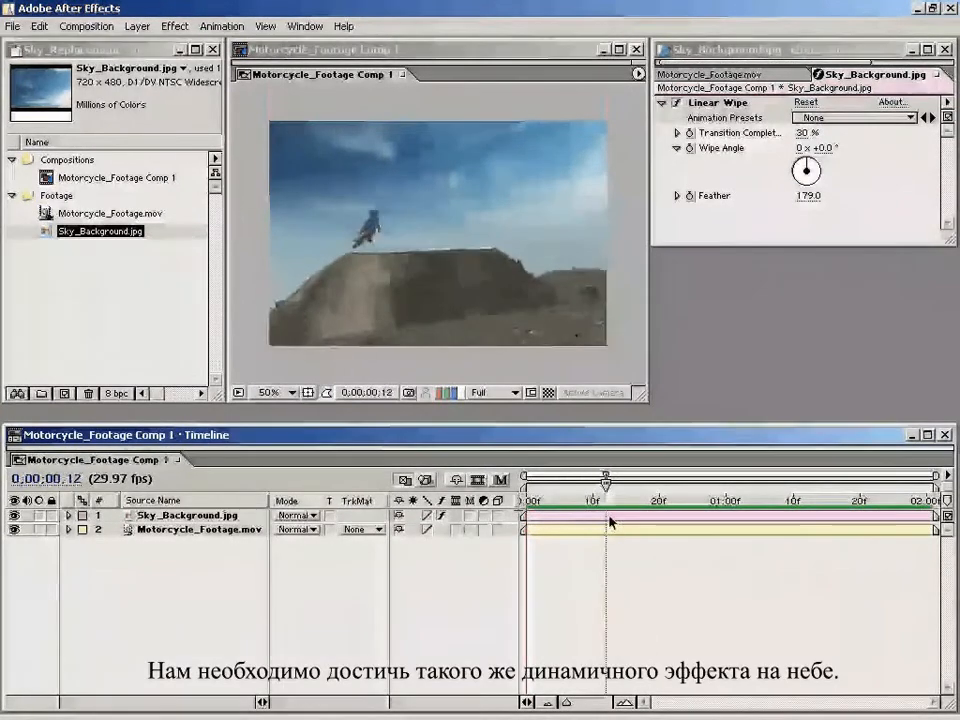
{"action": "left_click", "coordinate": [184, 517]}
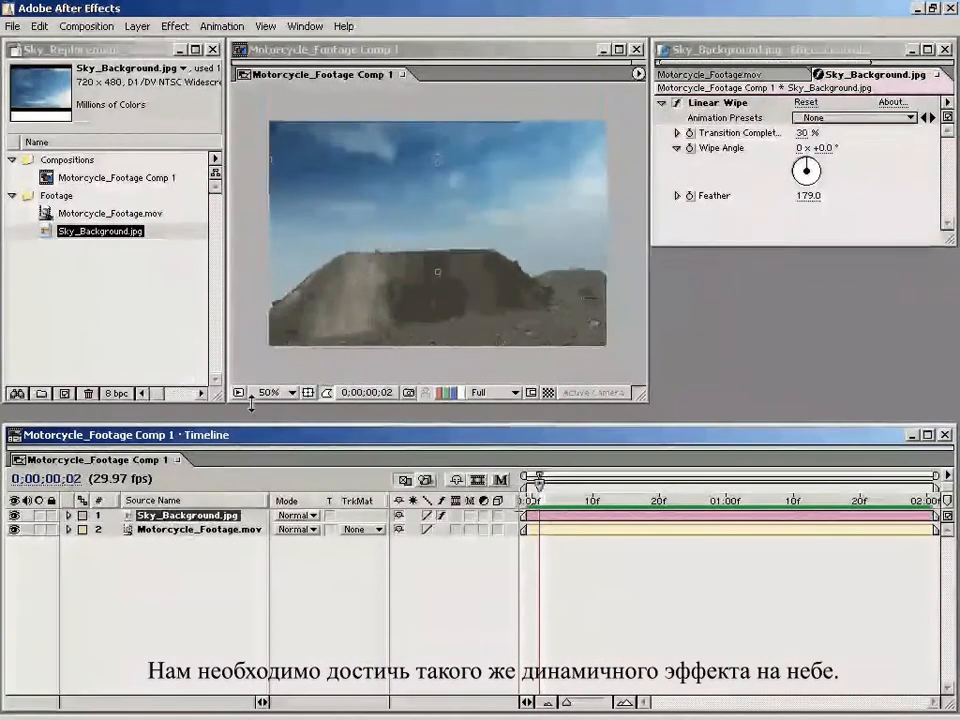
{"action": "left_click_drag", "start_coordinate": [545, 505], "coordinate": [667, 512]}
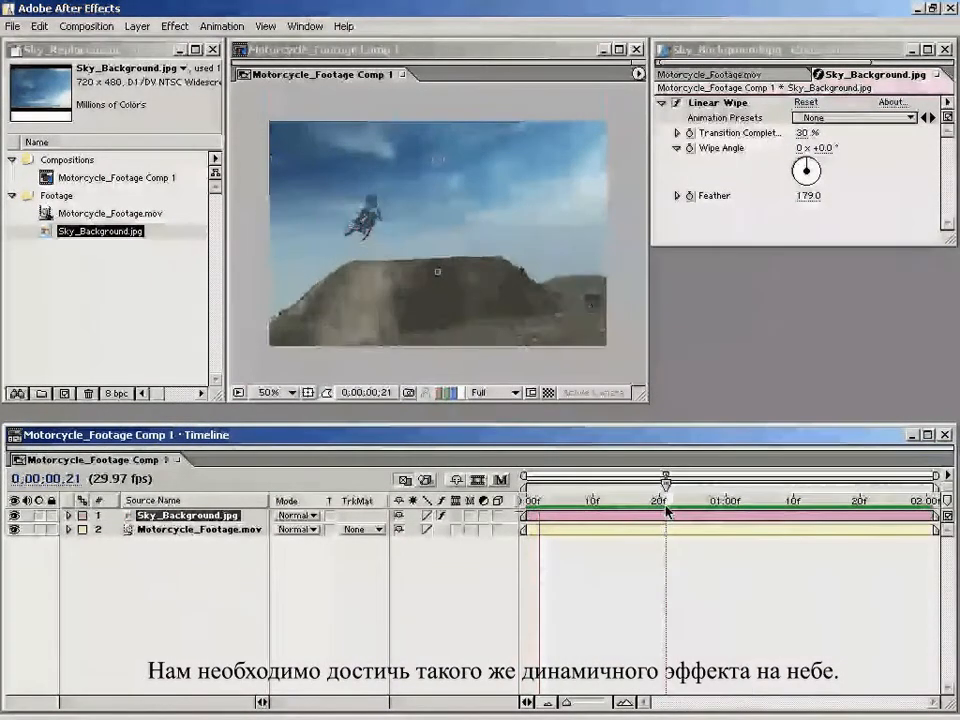
Step: Start a Track Motion tracker on the Motorcycle_Footage.mov layer, with the Tracker Controls open beside the footage view
{"action": "left_click", "coordinate": [212, 529]}
{"action": "left_click", "coordinate": [233, 587]}
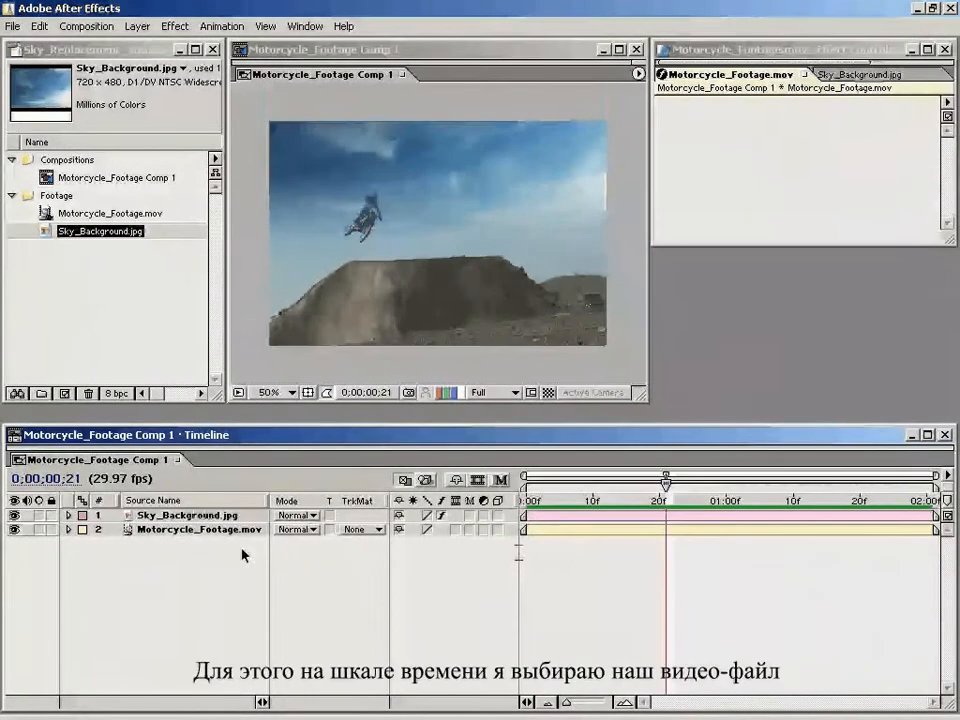
{"action": "left_click", "coordinate": [191, 531]}
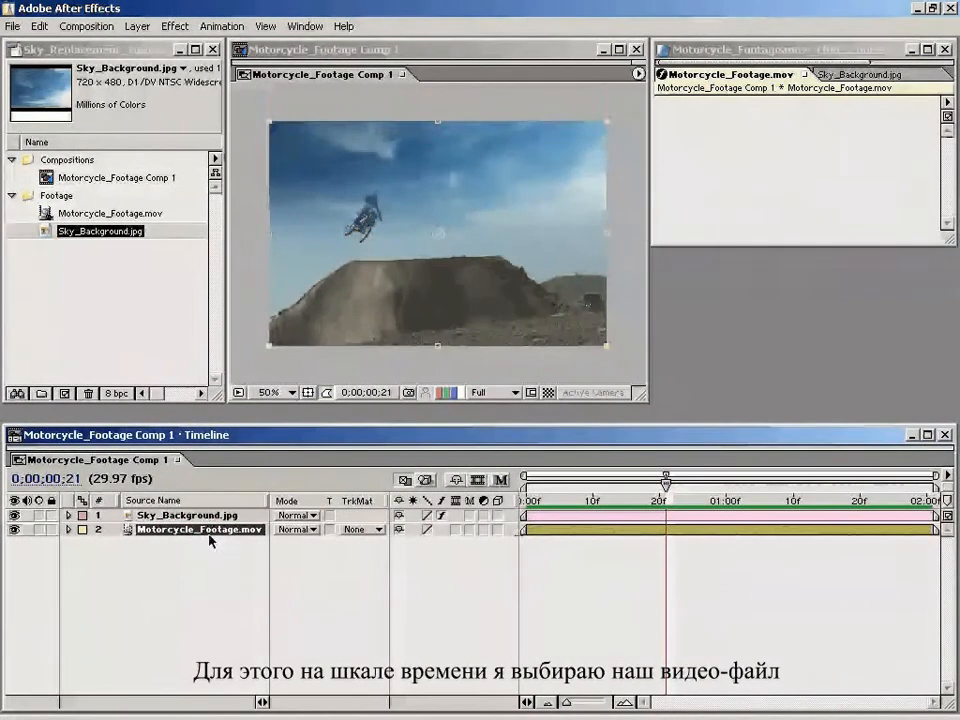
{"action": "left_click", "coordinate": [300, 26]}
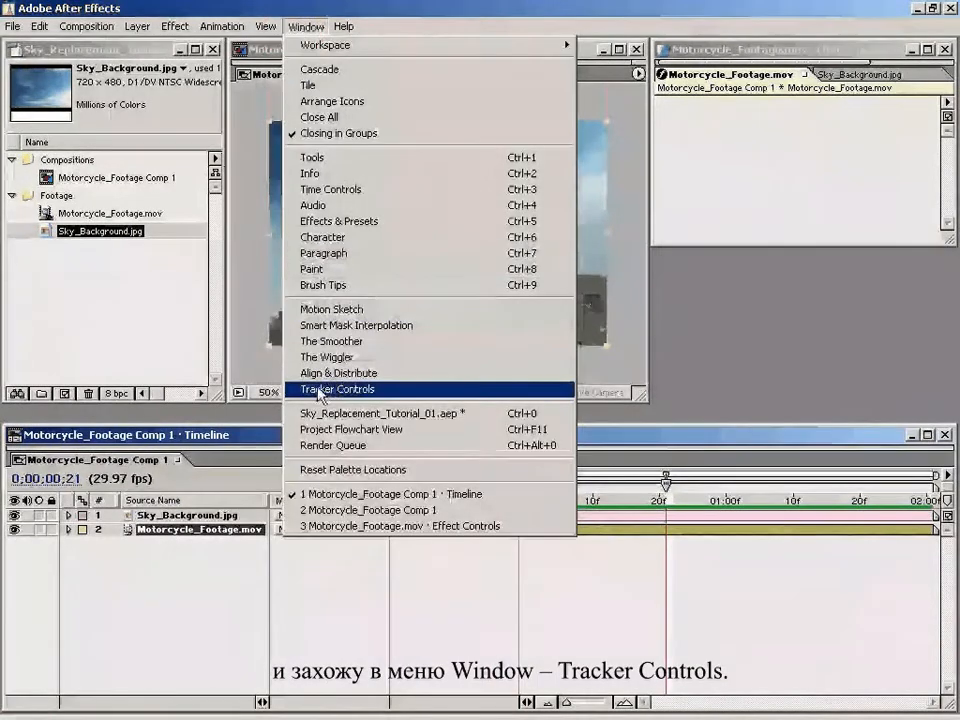
{"action": "left_click", "coordinate": [371, 395]}
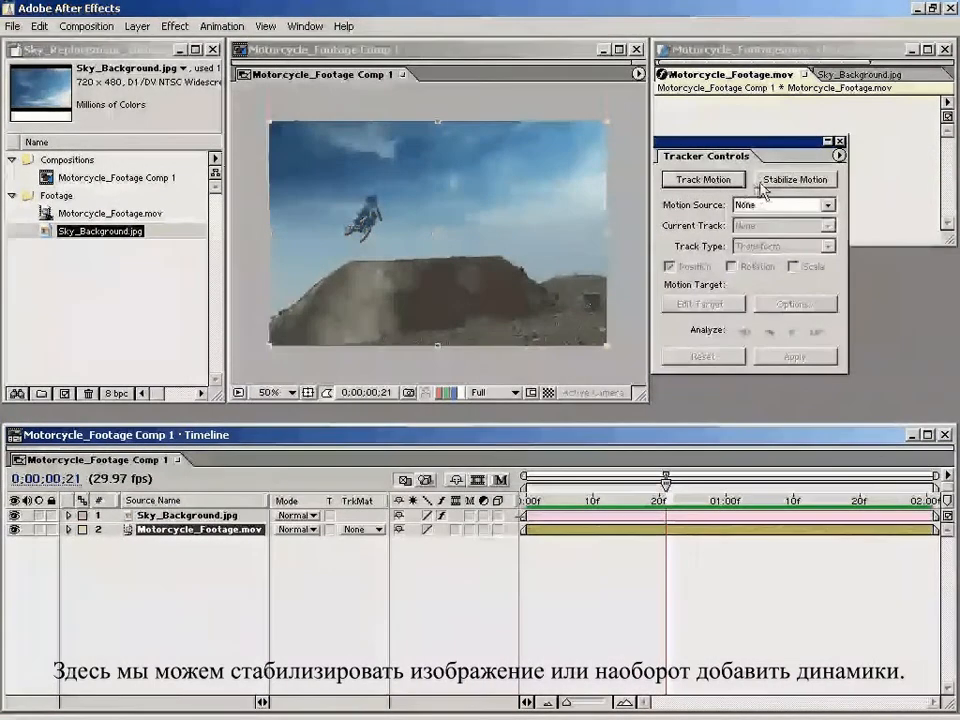
{"action": "left_click", "coordinate": [708, 182]}
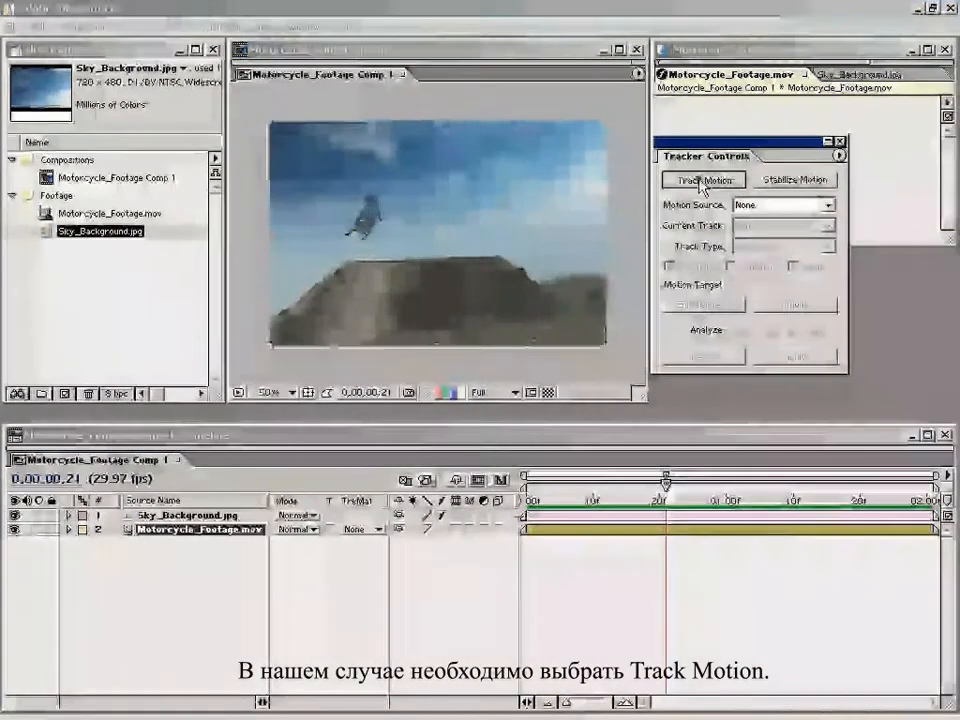
{"action": "left_click_drag", "start_coordinate": [690, 158], "coordinate": [737, 162]}
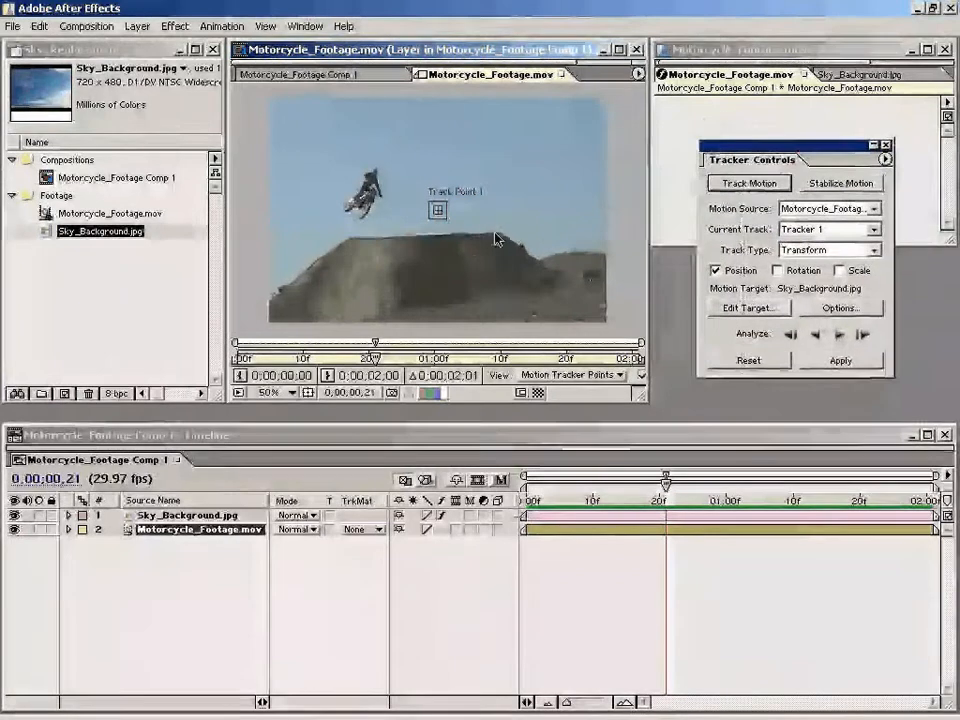
Step: Place Track Point 1 over the small building on the distant background hill, centring it closely on that detail
{"action": "left_click_drag", "start_coordinate": [489, 239], "coordinate": [462, 232]}
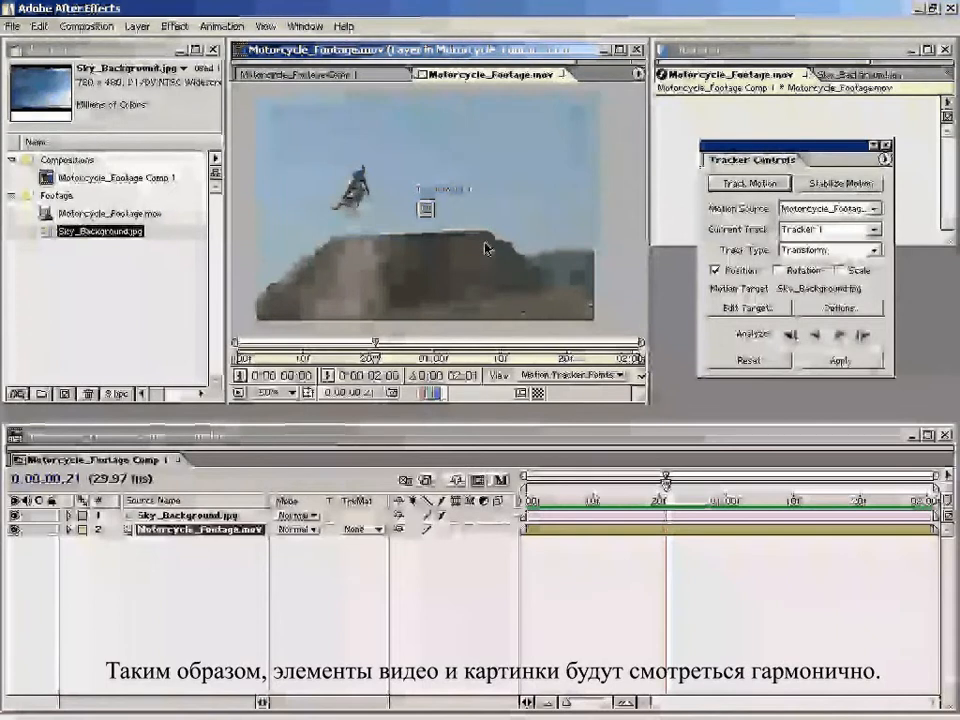
{"action": "left_click_drag", "start_coordinate": [495, 249], "coordinate": [462, 242]}
{"action": "key", "text": "period"}
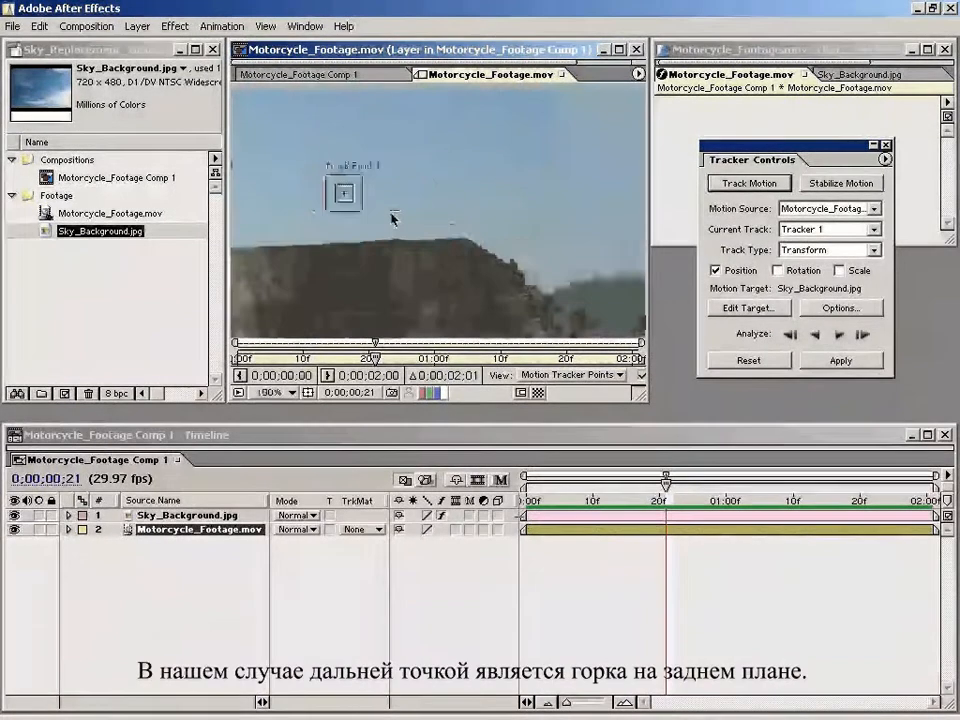
{"action": "key", "text": "comma"}
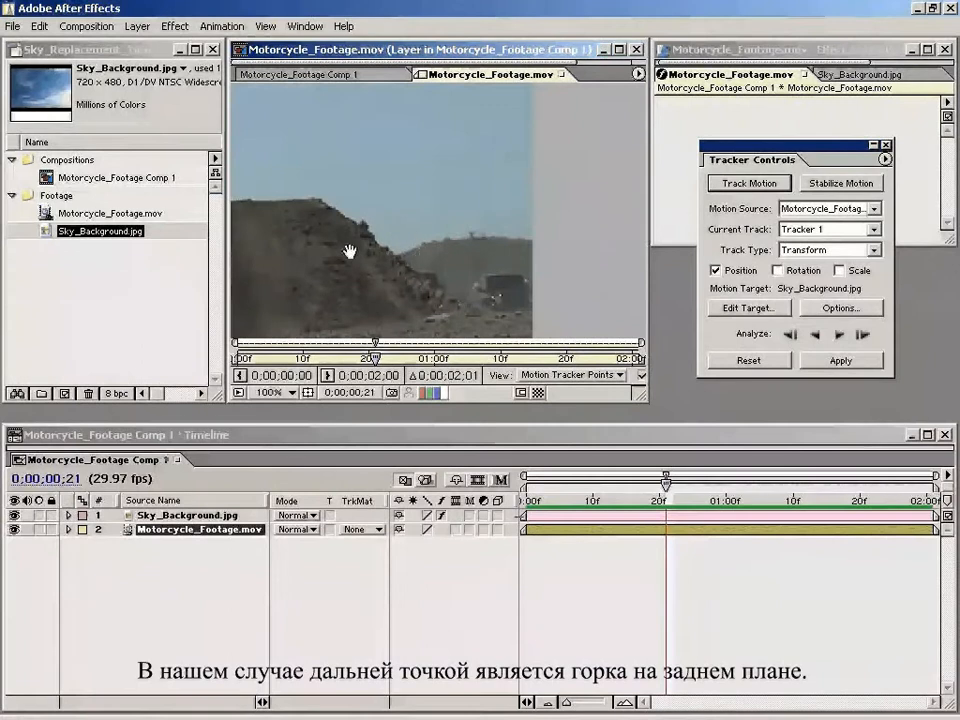
{"action": "left_click_drag", "start_coordinate": [342, 242], "coordinate": [404, 263]}
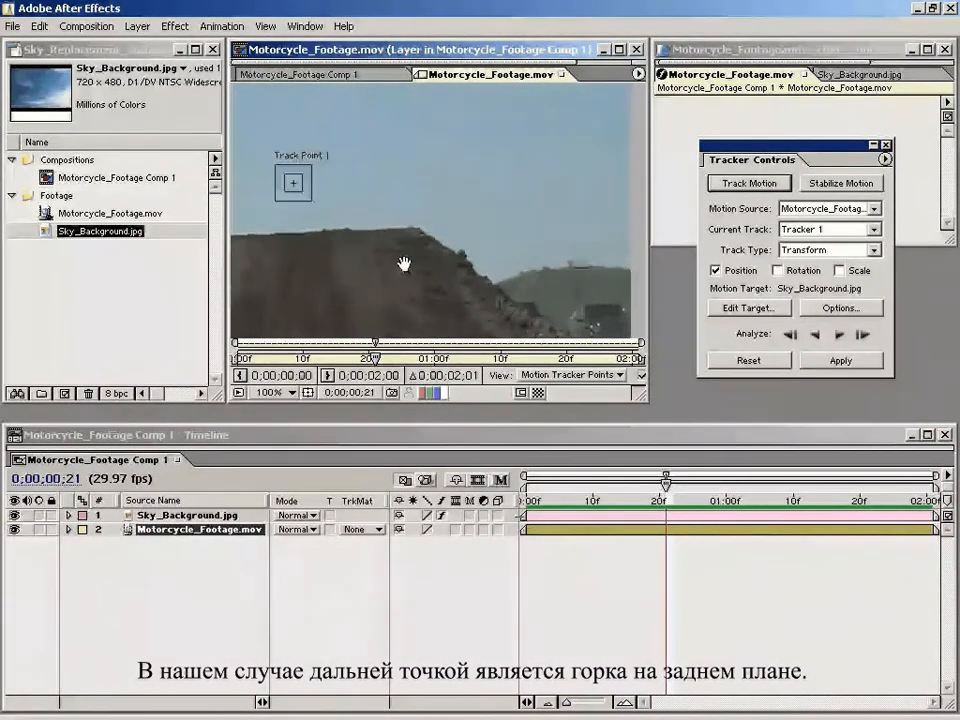
{"action": "key", "text": "comma"}
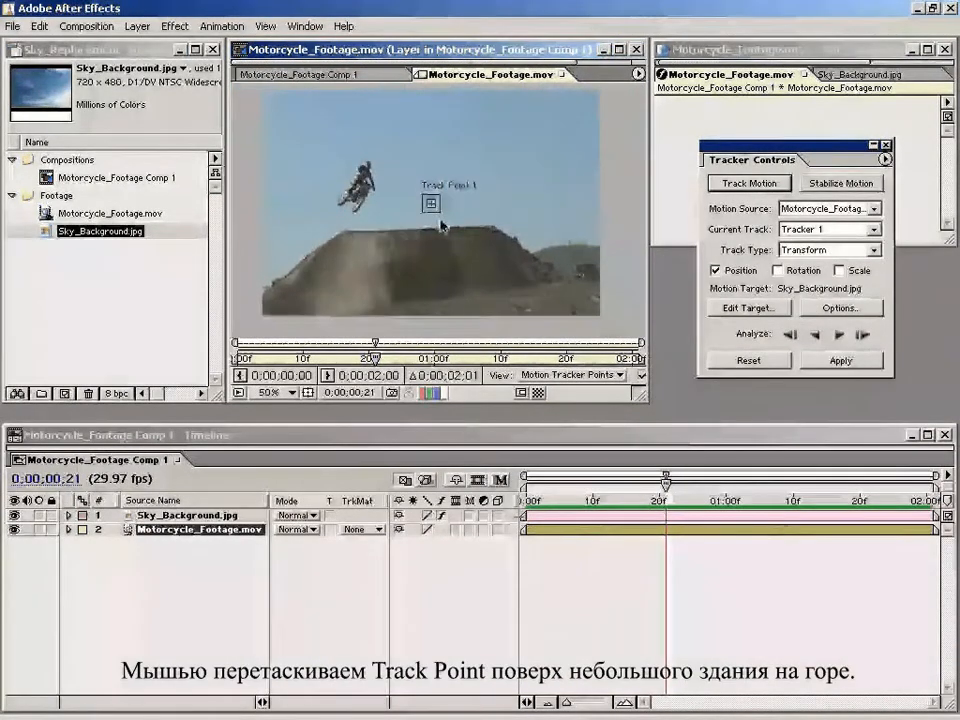
{"action": "mouse_move", "coordinate": [506, 233]}
{"action": "left_mouse_down"}
{"action": "mouse_move", "coordinate": [441, 224]}
{"action": "mouse_move", "coordinate": [292, 174]}
{"action": "mouse_move", "coordinate": [289, 163]}
{"action": "mouse_move", "coordinate": [482, 216]}
{"action": "mouse_move", "coordinate": [520, 242]}
{"action": "mouse_move", "coordinate": [516, 250]}
{"action": "left_mouse_up"}
{"action": "key", "text": "period"}
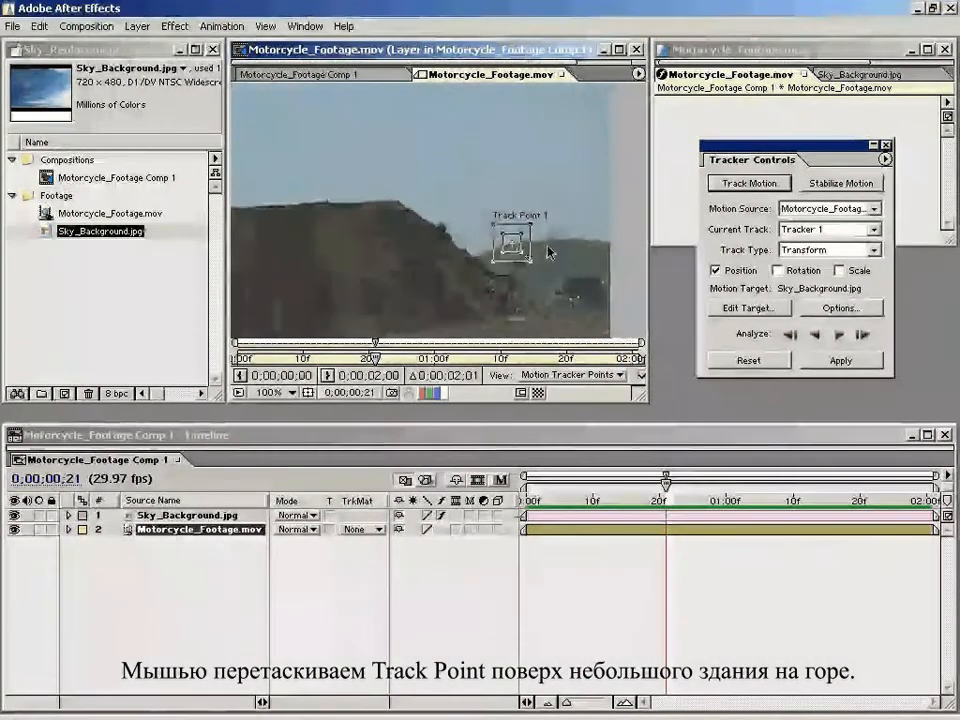
{"action": "key", "text": "period"}
{"action": "key", "text": "period"}
{"action": "left_click_drag", "start_coordinate": [587, 307], "coordinate": [348, 176]}
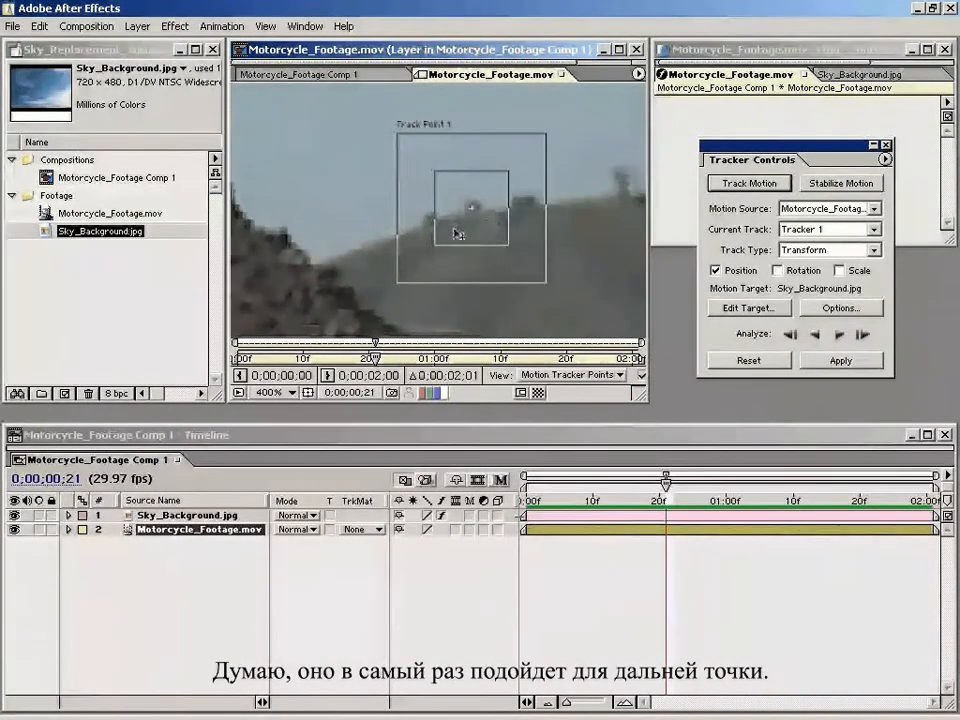
{"action": "key", "text": "comma"}
{"action": "key", "text": "comma"}
{"action": "key", "text": "comma"}
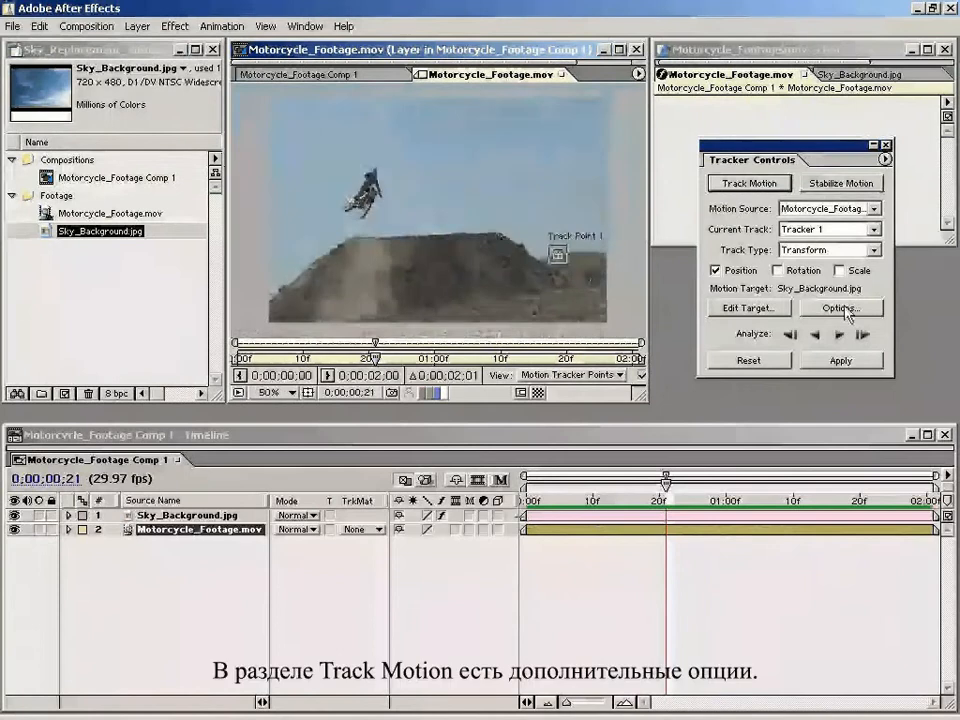
Step: Open the motion tracker options, keep the Luminance channel, and try Process Before Match before leaving it off
{"action": "left_click", "coordinate": [856, 315]}
{"action": "left_click_drag", "start_coordinate": [596, 293], "coordinate": [350, 254]}
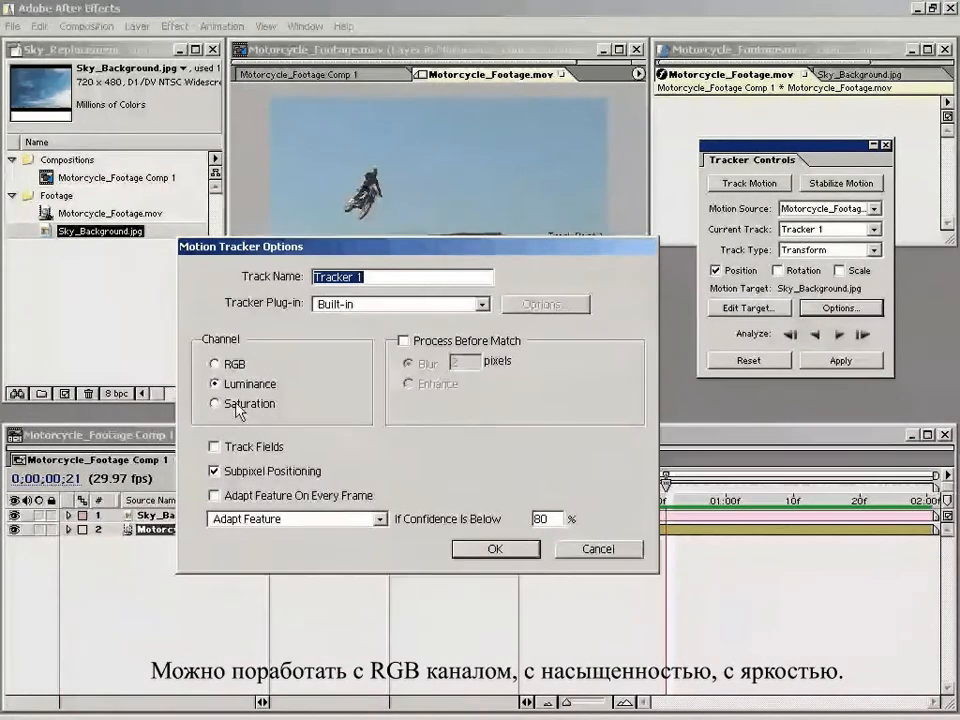
{"action": "left_click", "coordinate": [218, 385]}
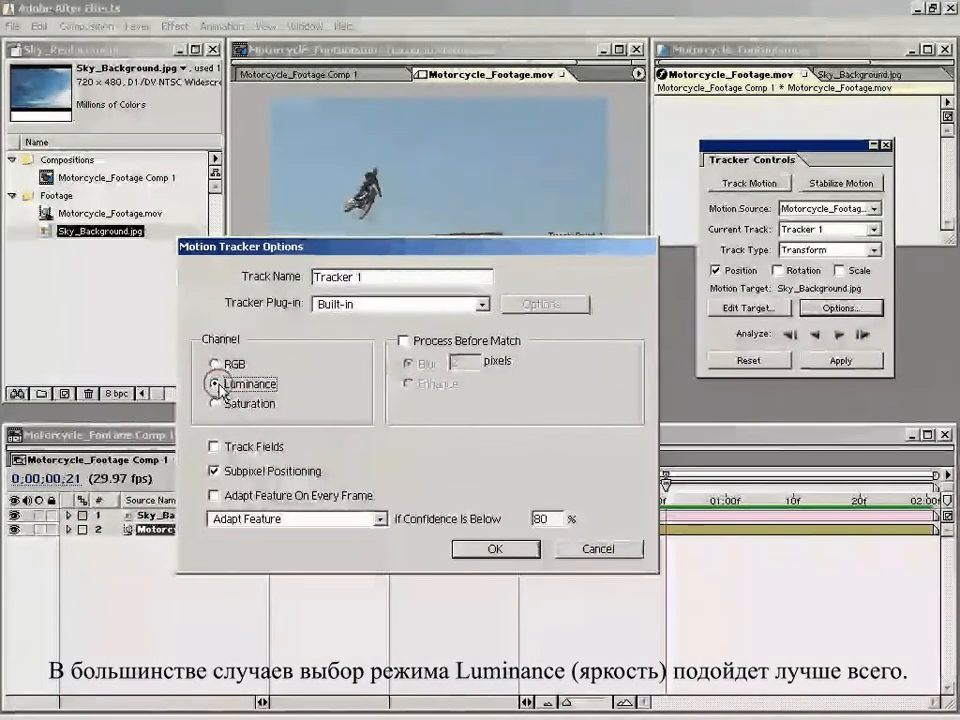
{"action": "left_click", "coordinate": [403, 341]}
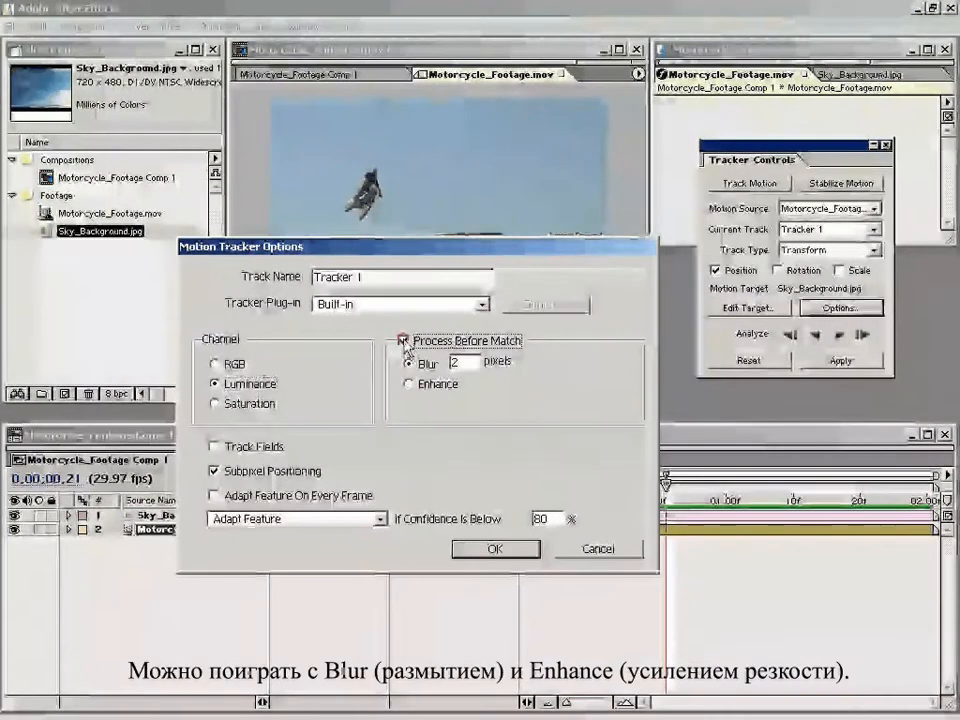
{"action": "left_click", "coordinate": [410, 365]}
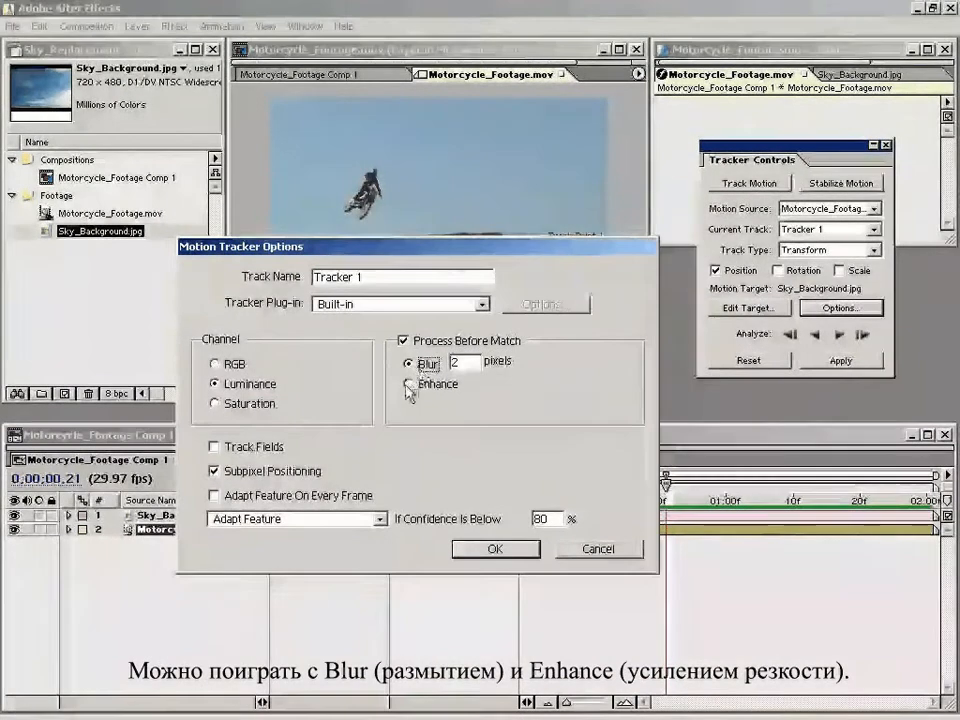
{"action": "left_click", "coordinate": [402, 341]}
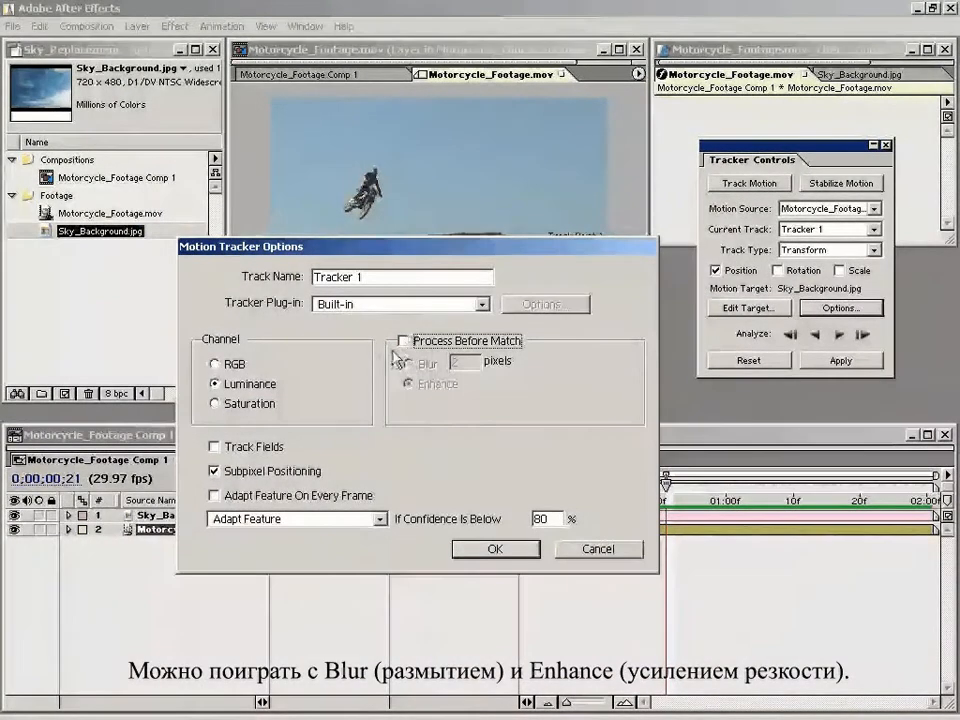
Step: Leave Track Fields off, choose Adapt Feature for confidence below 80%, and accept the tracker options
{"action": "left_click", "coordinate": [214, 447]}
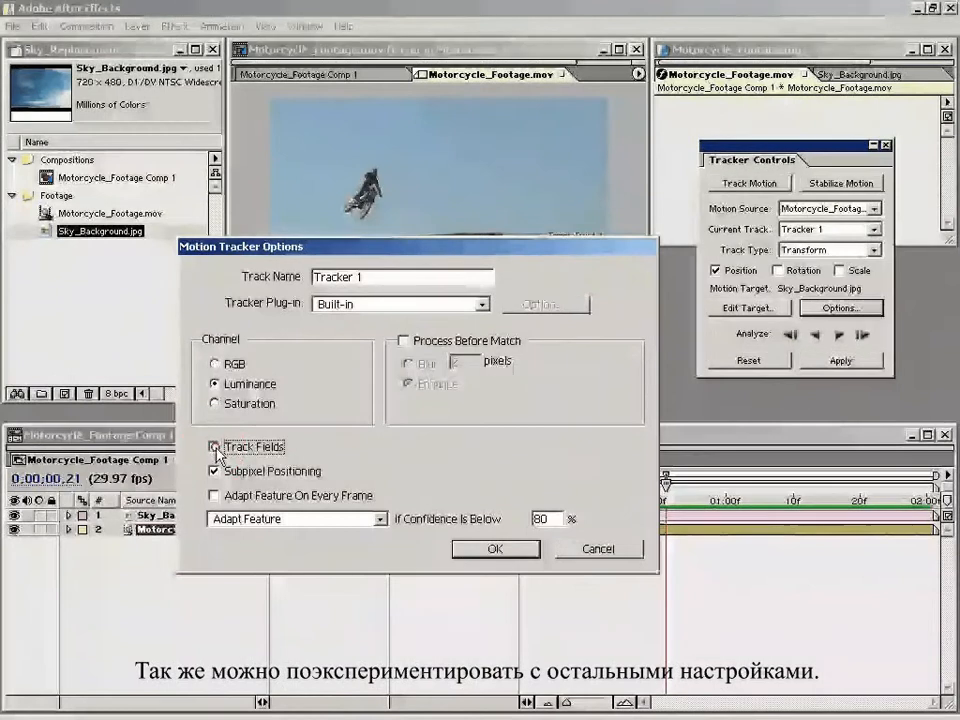
{"action": "left_click", "coordinate": [214, 447]}
{"action": "left_click", "coordinate": [290, 519]}
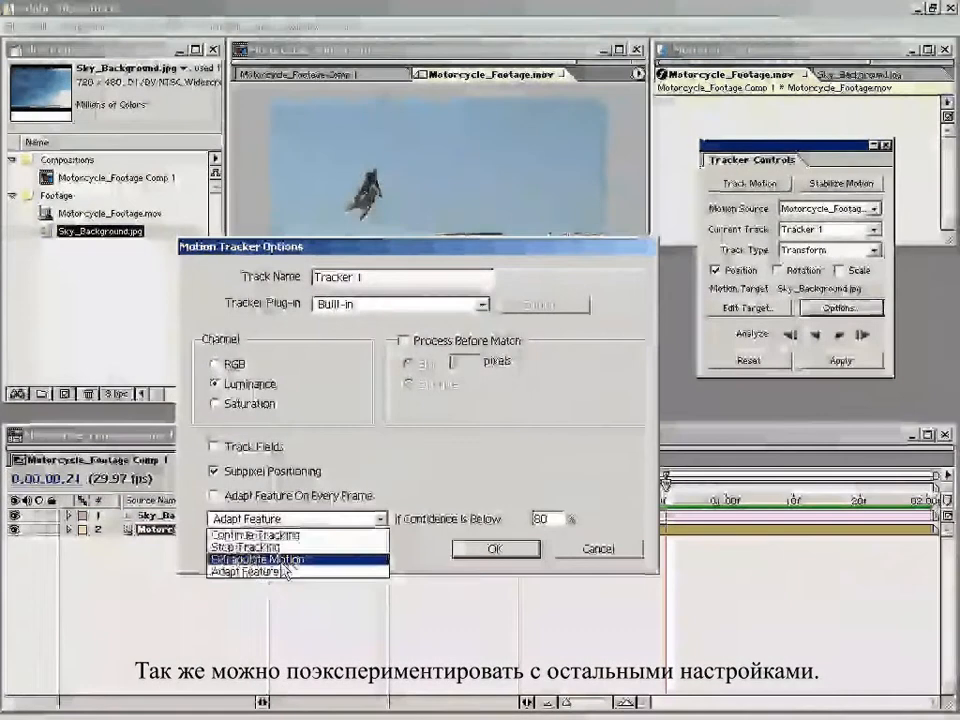
{"action": "left_click", "coordinate": [277, 572]}
{"action": "left_click", "coordinate": [493, 550]}
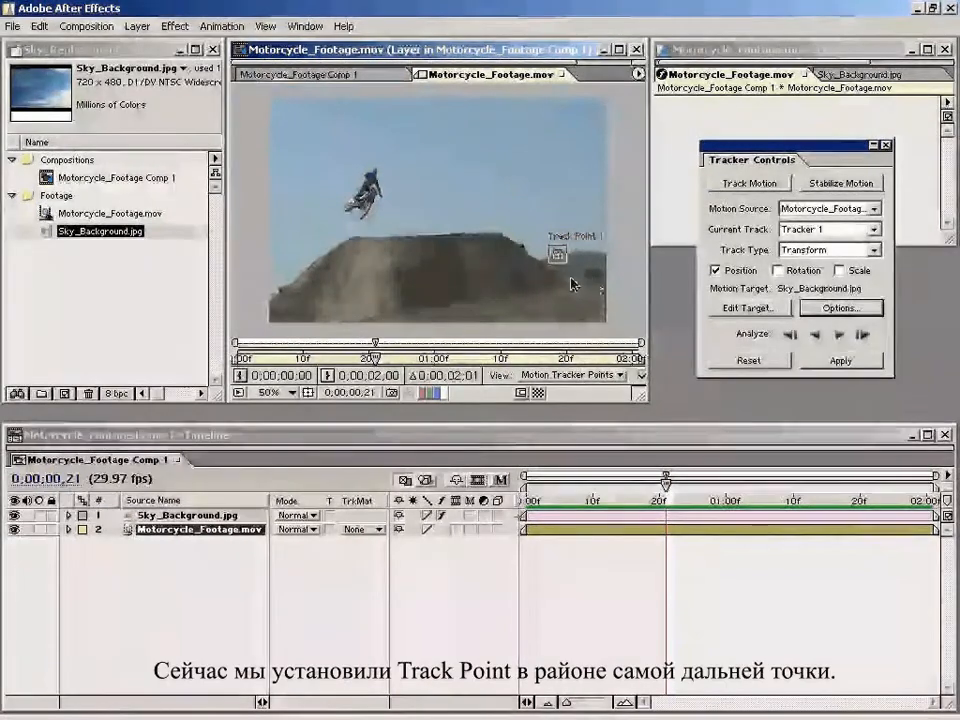
Step: Examine the placement of Track Point 1 against the distant hill and the nearer terrain in the footage
{"action": "key", "text": "space"}
{"action": "left_click_drag", "start_coordinate": [581, 278], "coordinate": [545, 255]}
{"action": "key", "text": "period"}
{"action": "left_click_drag", "start_coordinate": [594, 283], "coordinate": [388, 264]}
{"action": "key", "text": "period"}
{"action": "key", "text": "comma"}
{"action": "key", "text": "comma"}
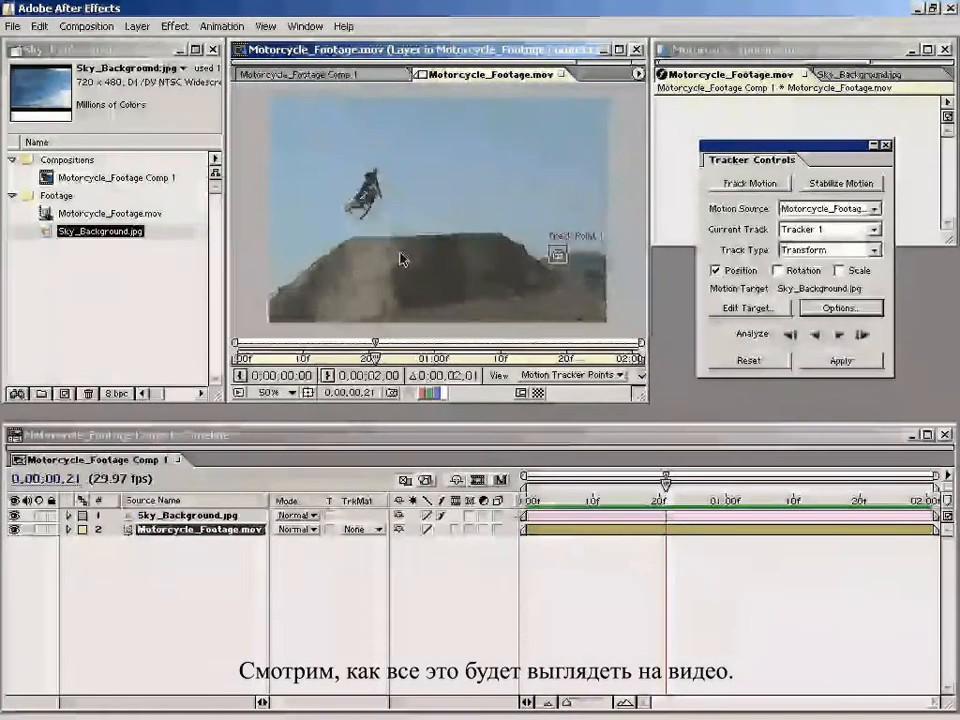
{"action": "left_click", "coordinate": [860, 335]}
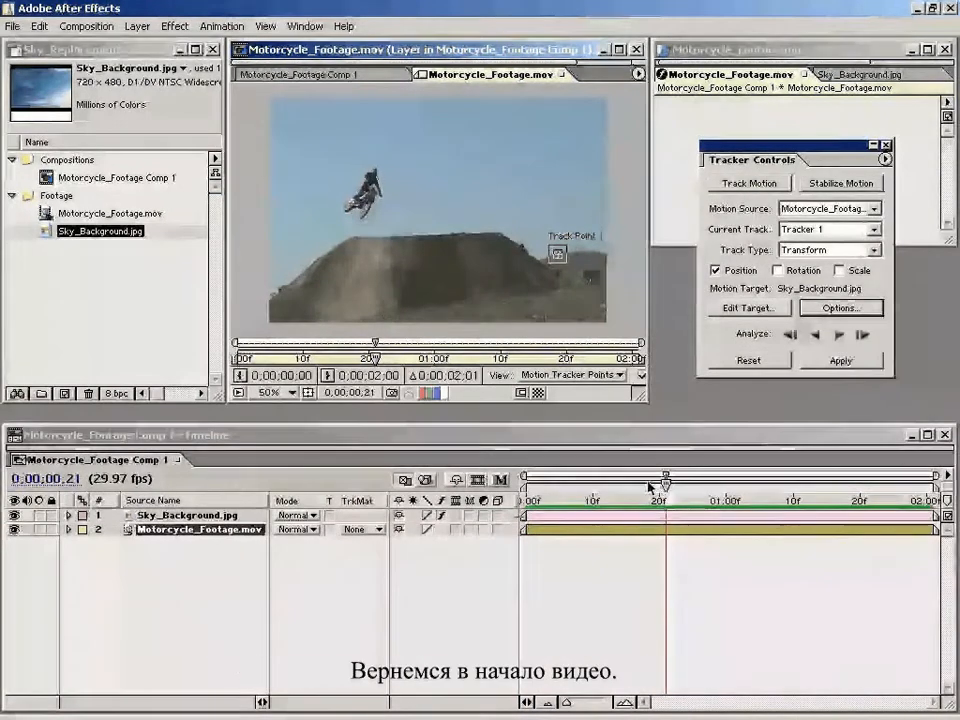
Step: Return to the first frame and reposition Track Point 1 over the small detail on the distant hill's ridge
{"action": "left_click_drag", "start_coordinate": [662, 486], "coordinate": [514, 502]}
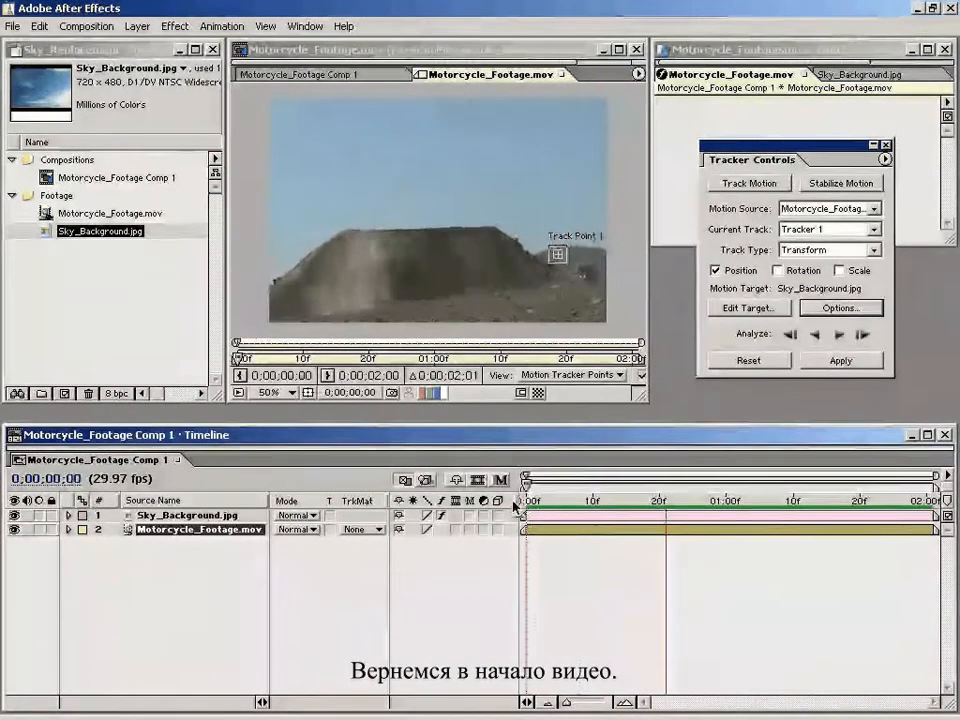
{"action": "scroll", "coordinate": [568, 229], "scroll_direction": "up", "scroll_amount": 2}
{"action": "left_click_drag", "start_coordinate": [601, 300], "coordinate": [311, 221]}
{"action": "left_click_drag", "start_coordinate": [624, 272], "coordinate": [480, 207]}
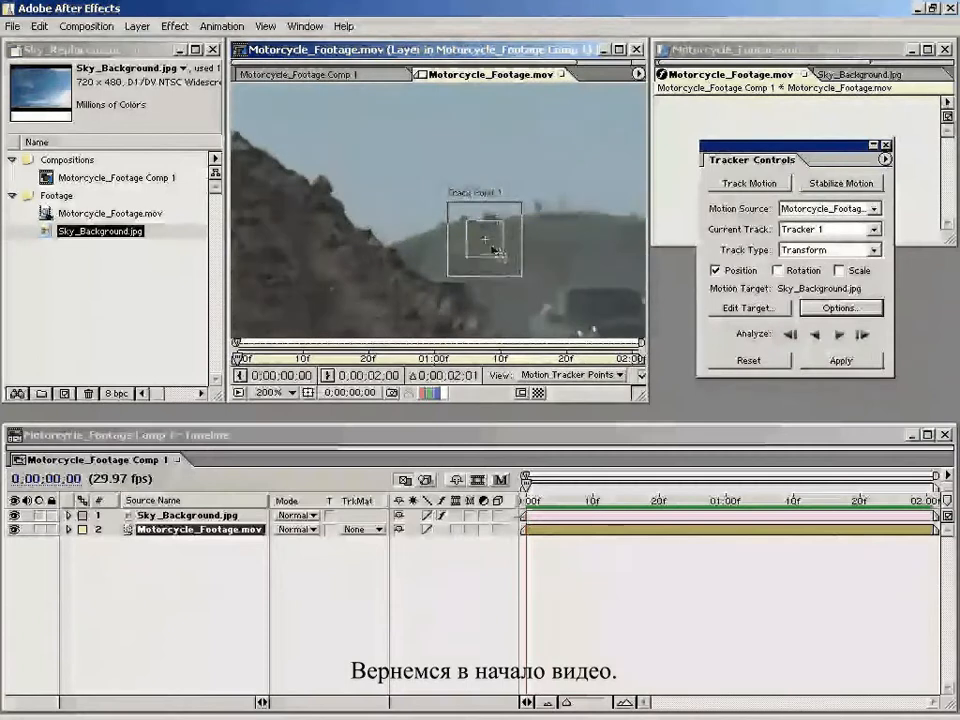
{"action": "left_click", "coordinate": [470, 232]}
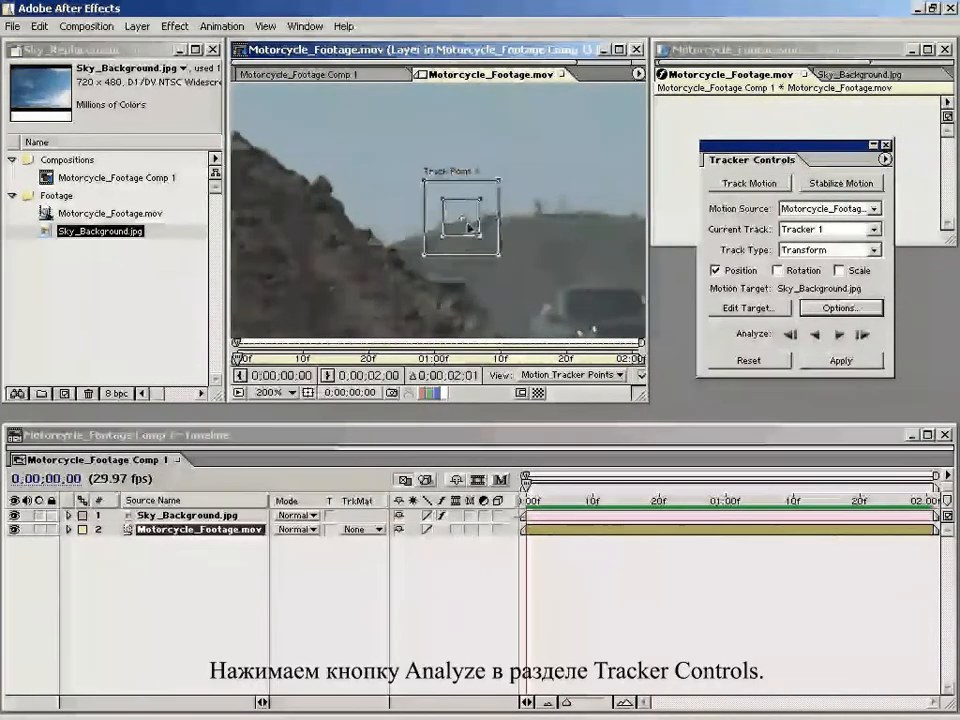
{"action": "scroll", "coordinate": [424, 291], "scroll_direction": "down", "scroll_amount": 1}
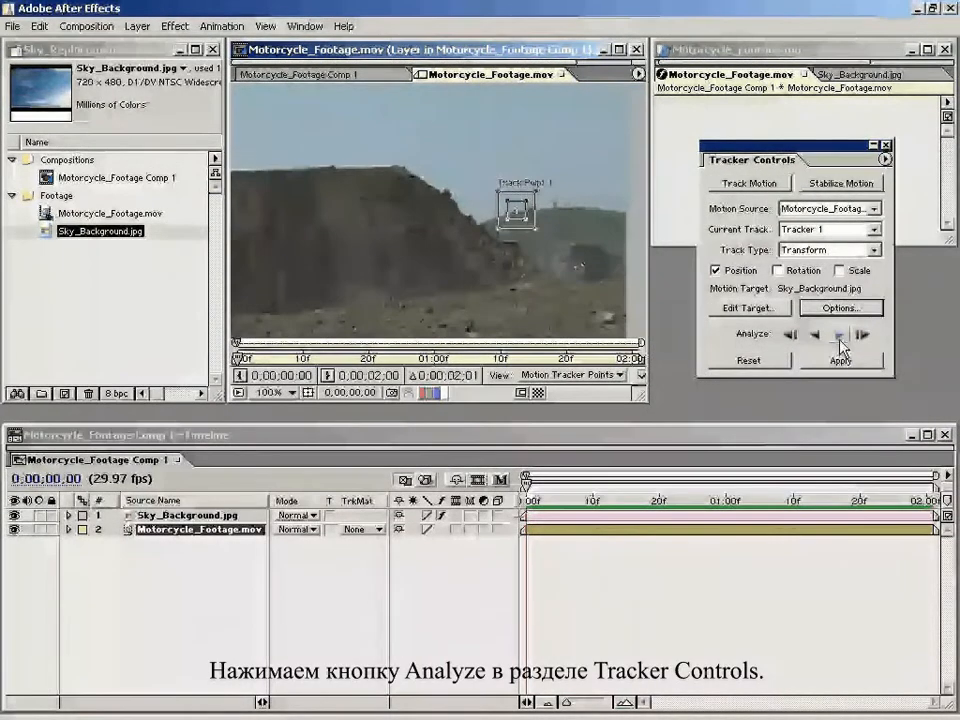
Step: Analyze the track point forward through the whole clip and inspect its path at the last frame
{"action": "left_click", "coordinate": [840, 335]}
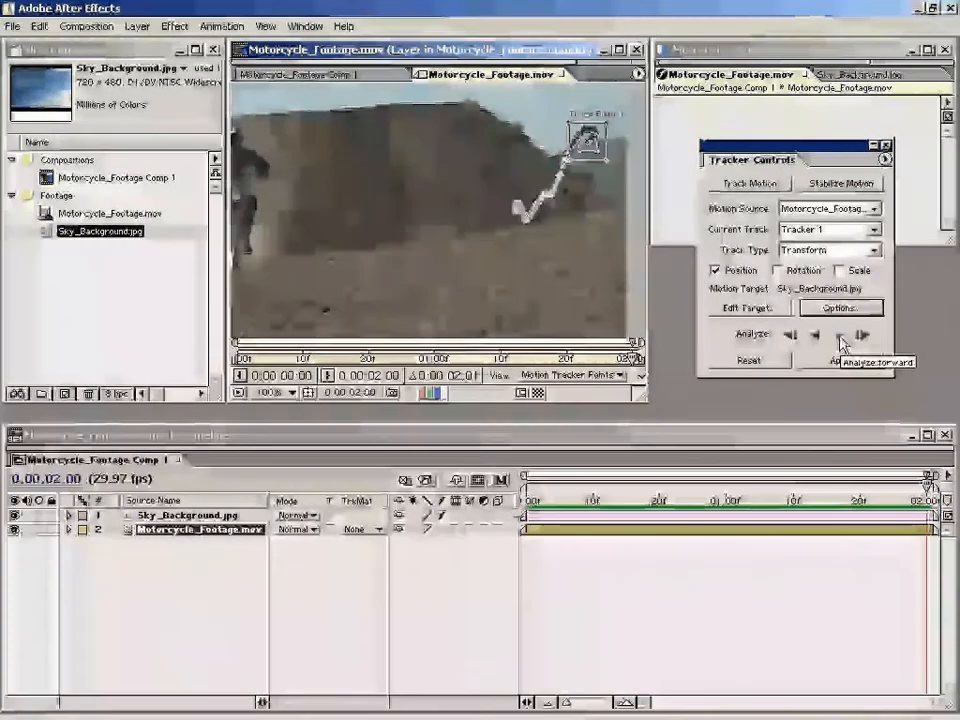
{"action": "left_click", "coordinate": [651, 606]}
{"action": "left_click_drag", "start_coordinate": [594, 195], "coordinate": [468, 232]}
{"action": "key", "text": "period"}
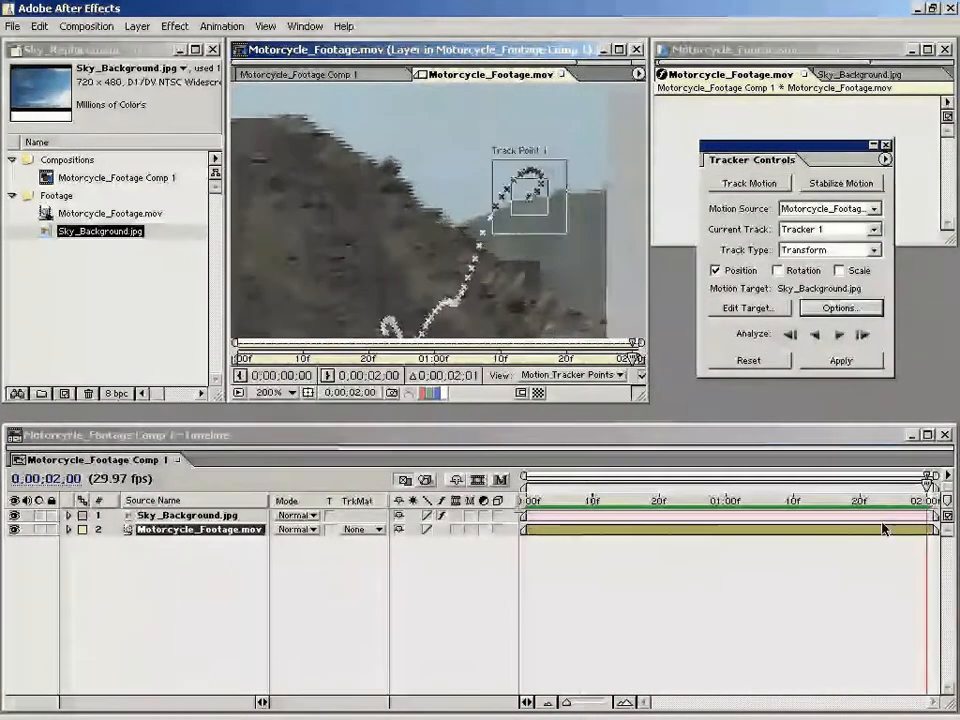
Step: Scrub the tracked footage to check that the track point follows the hill, and return to the first frame
{"action": "left_click_drag", "start_coordinate": [880, 498], "coordinate": [579, 498]}
{"action": "left_click", "coordinate": [489, 291]}
{"action": "key", "text": "comma"}
{"action": "left_click_drag", "start_coordinate": [489, 291], "coordinate": [545, 259]}
{"action": "key", "text": "comma"}
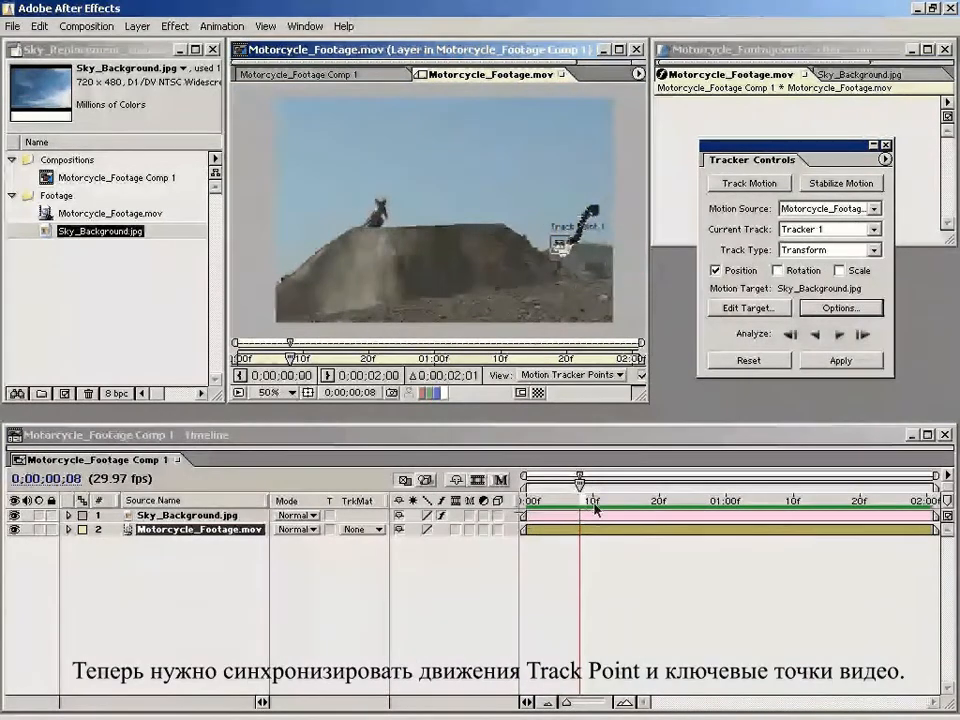
{"action": "left_click_drag", "start_coordinate": [596, 508], "coordinate": [508, 516]}
{"action": "left_click", "coordinate": [600, 541]}
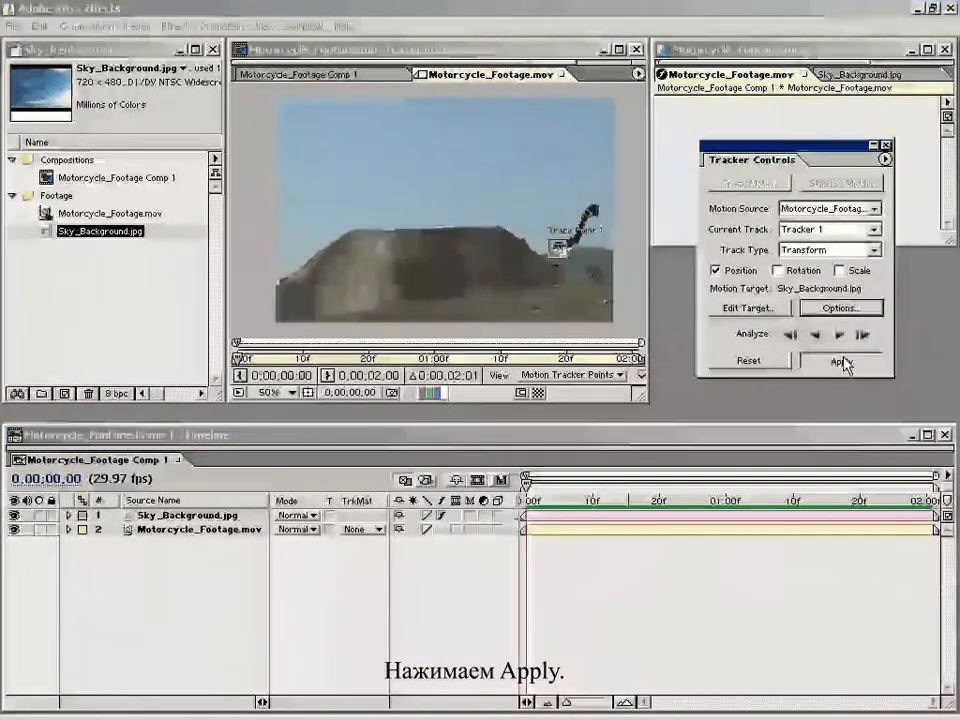
Step: Apply the tracked motion to Sky_Background.jpg in the X and Y dimensions, and close the footage's layer window
{"action": "left_click", "coordinate": [831, 362]}
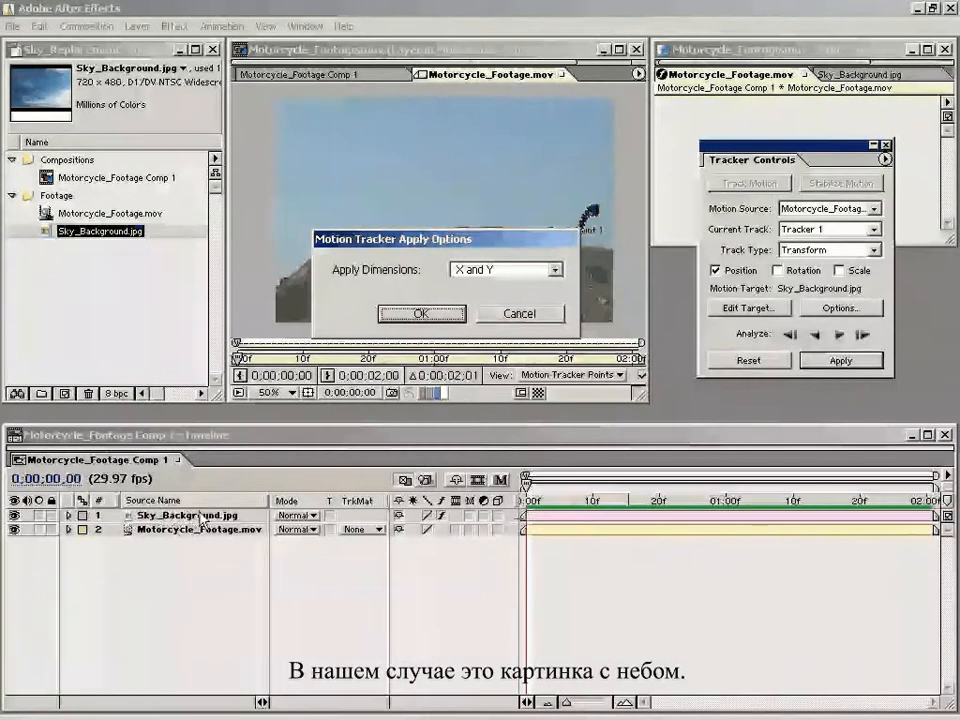
{"action": "left_click", "coordinate": [424, 314]}
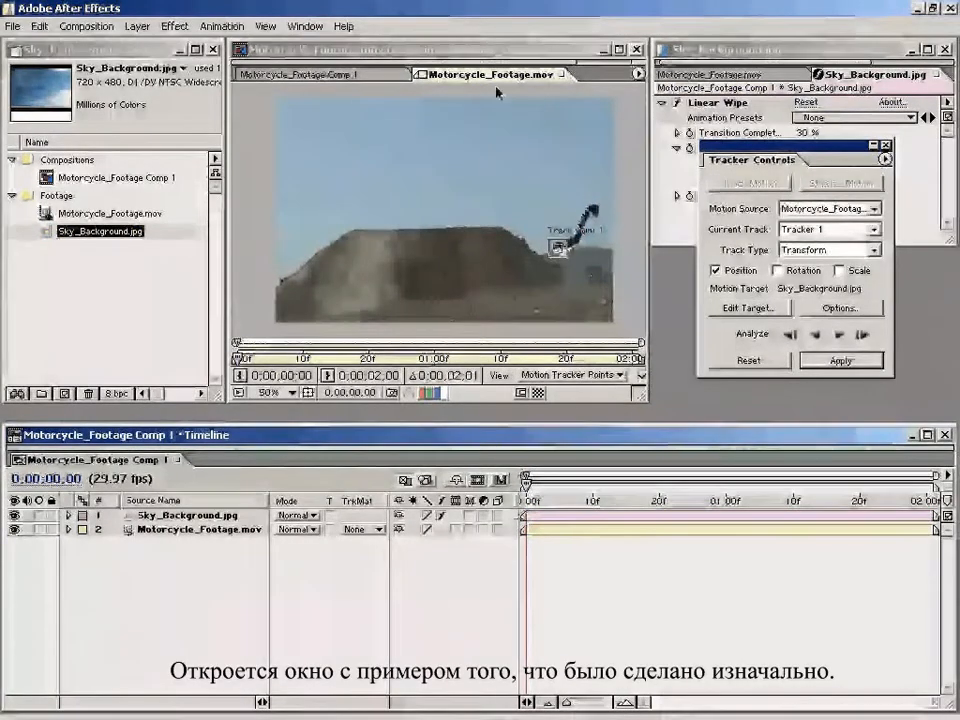
{"action": "left_click_drag", "start_coordinate": [476, 76], "coordinate": [667, 298]}
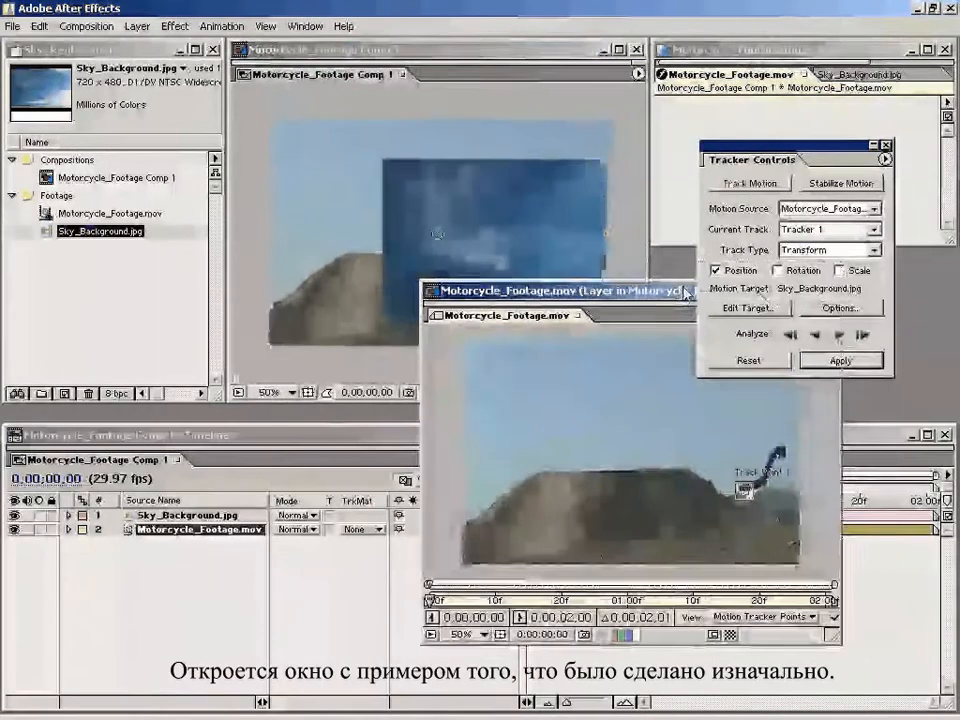
{"action": "left_click_drag", "start_coordinate": [575, 300], "coordinate": [499, 247]}
{"action": "left_click_drag", "start_coordinate": [515, 250], "coordinate": [460, 153]}
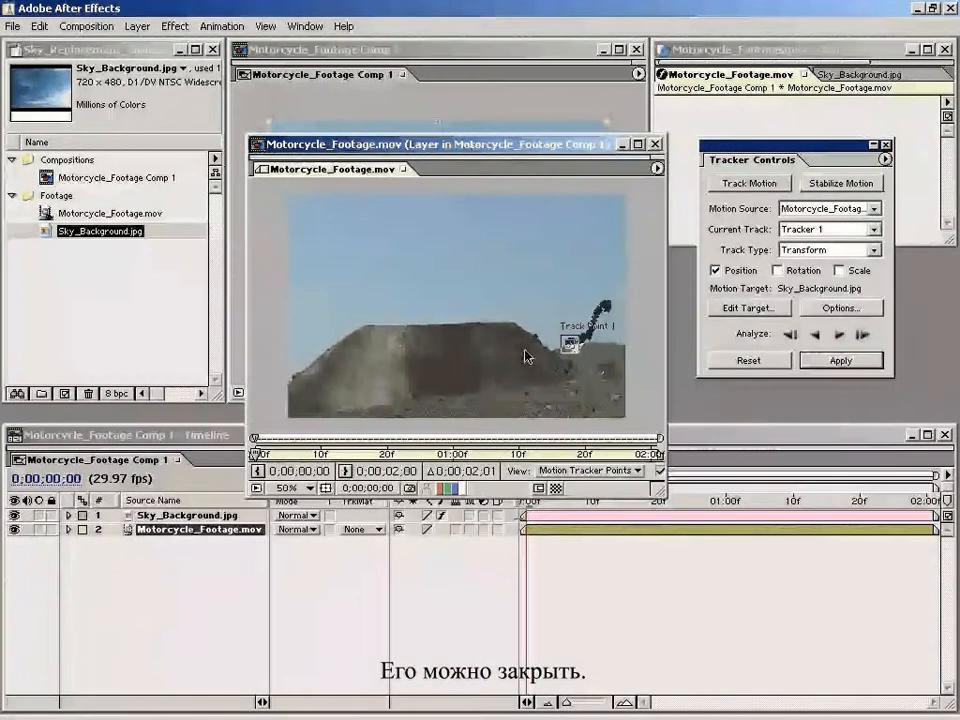
{"action": "left_click", "coordinate": [655, 146]}
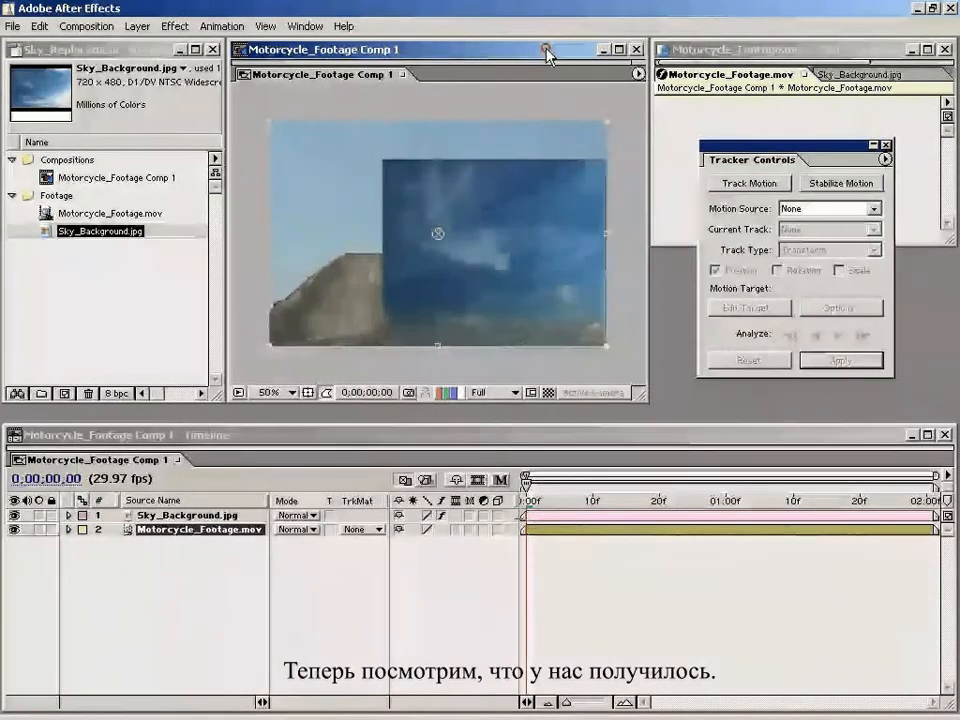
Step: Expand the Transform properties of Sky_Background.jpg and try shifting its horizontal anchor point to 493.0
{"action": "left_click", "coordinate": [603, 633]}
{"action": "left_click_drag", "start_coordinate": [537, 497], "coordinate": [526, 563]}
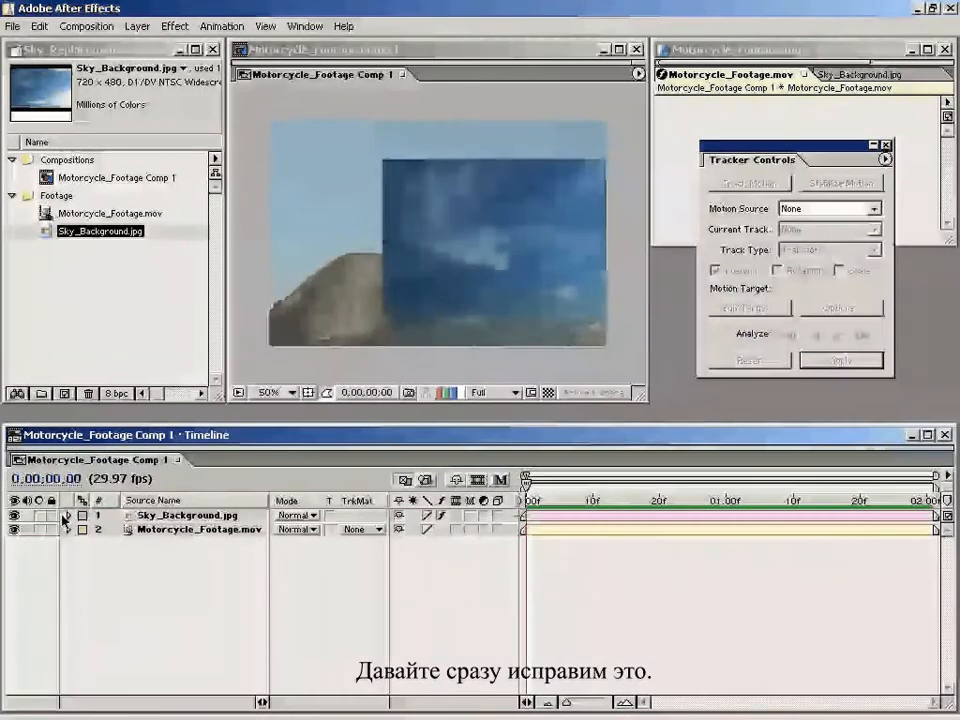
{"action": "left_click", "coordinate": [68, 516]}
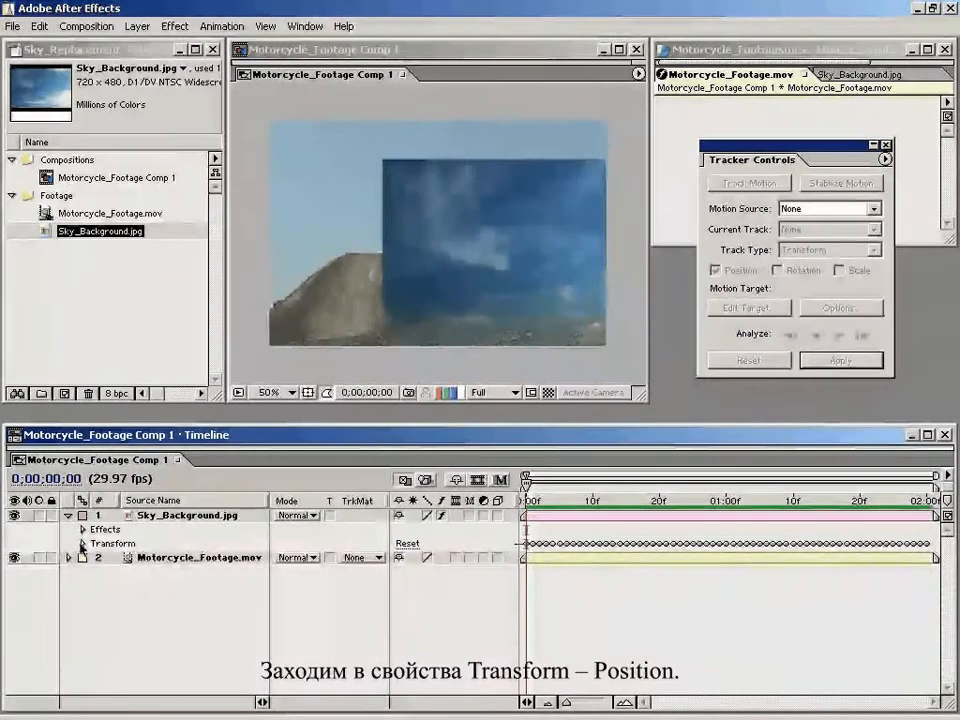
{"action": "left_click", "coordinate": [82, 544]}
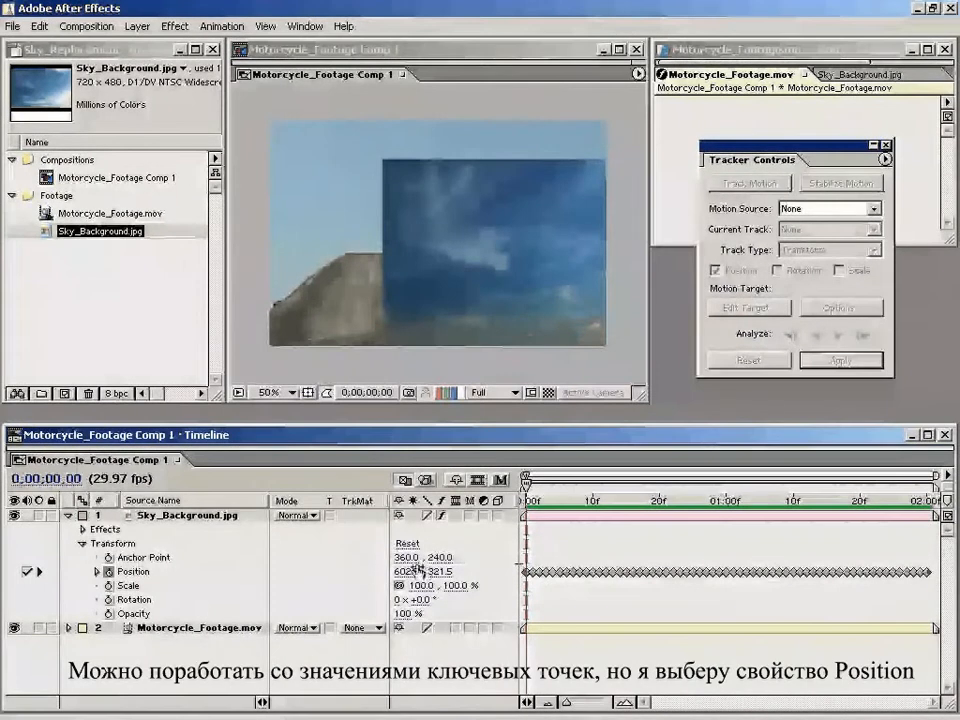
{"action": "left_click_drag", "start_coordinate": [405, 557], "coordinate": [509, 530]}
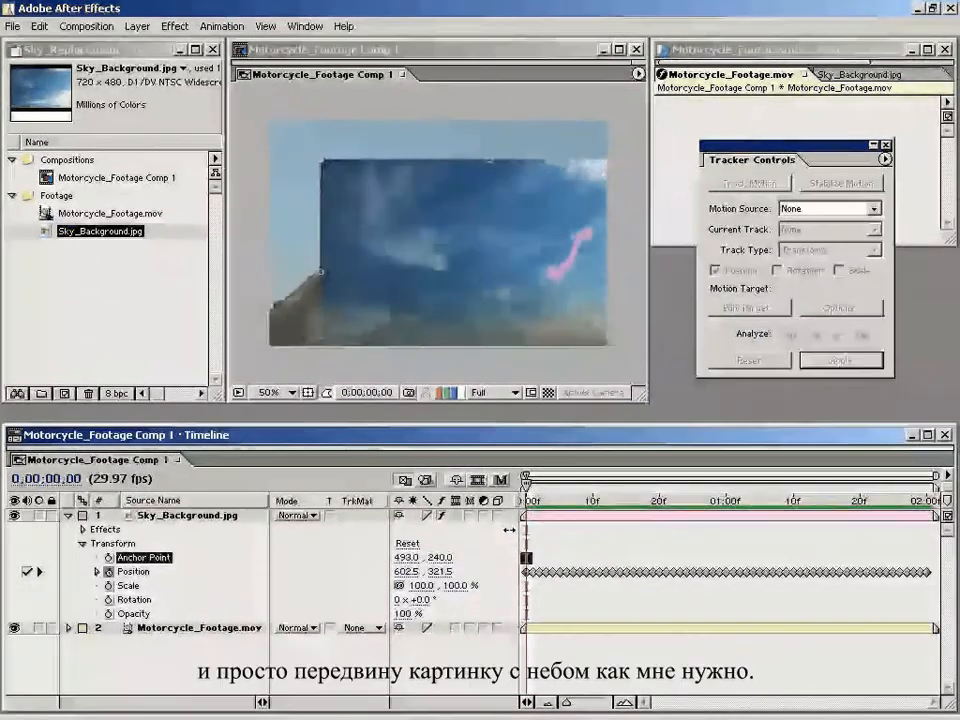
{"action": "key", "text": "ctrl+z"}
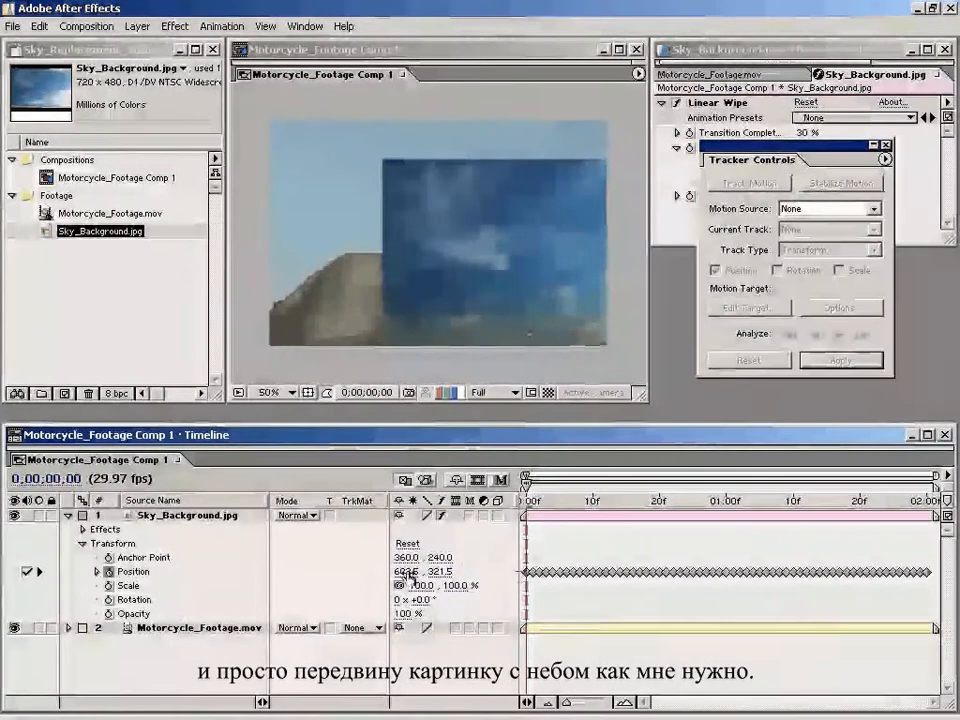
Step: Select all Position keyframes of Sky_Background.jpg, move the sky to about 364.5, 197.5 at the first frame, and scrub the composite
{"action": "left_click", "coordinate": [135, 573]}
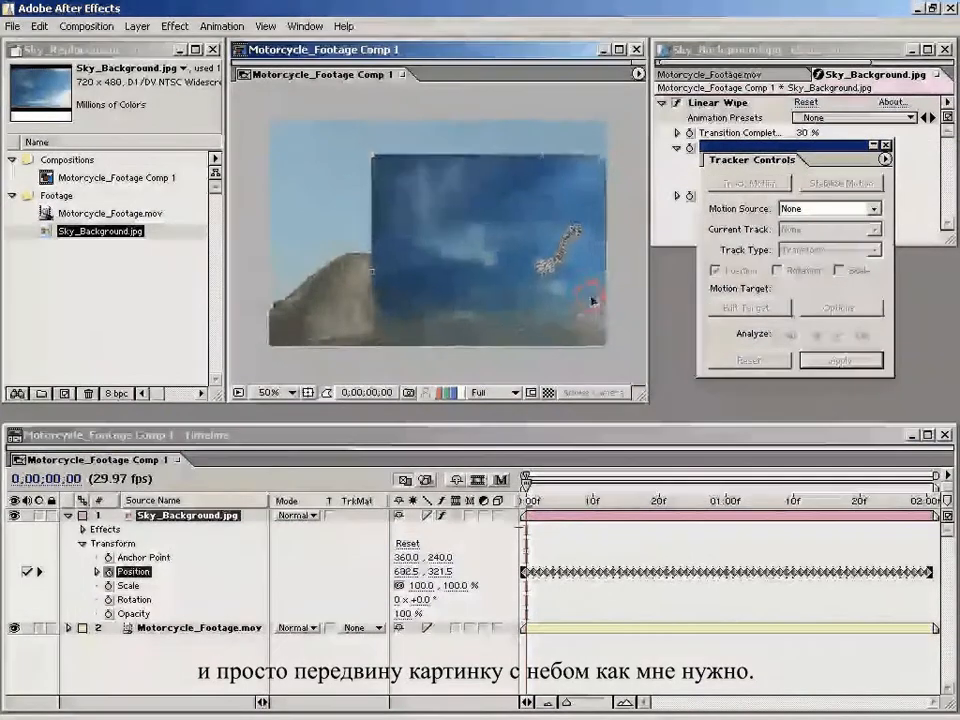
{"action": "left_click_drag", "start_coordinate": [591, 300], "coordinate": [495, 249]}
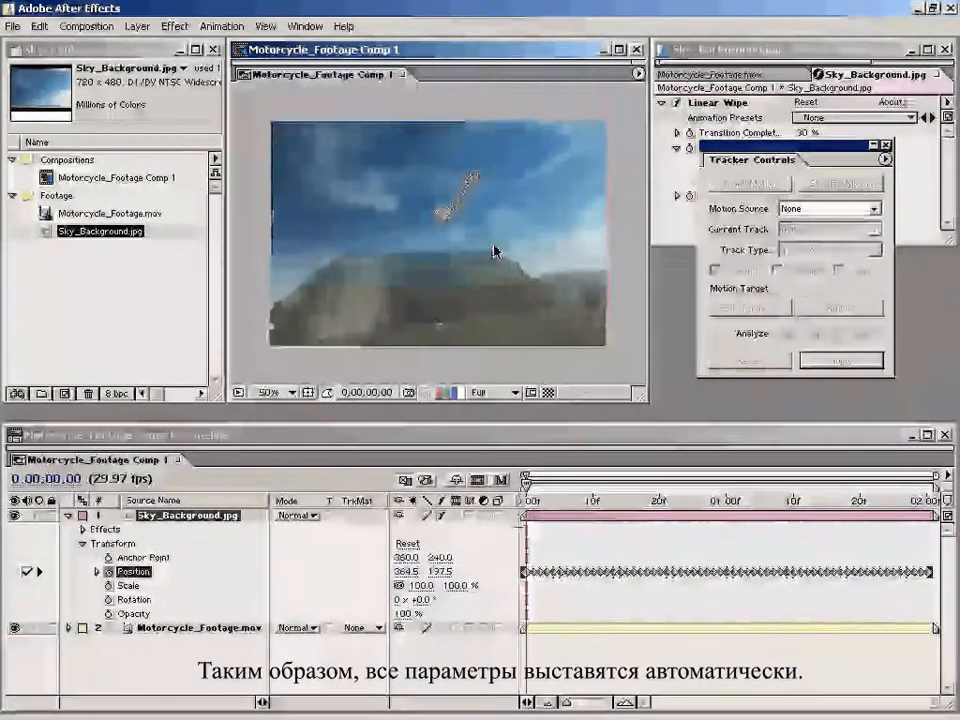
{"action": "left_click_drag", "start_coordinate": [526, 502], "coordinate": [637, 502]}
{"action": "left_click_drag", "start_coordinate": [716, 503], "coordinate": [586, 518]}
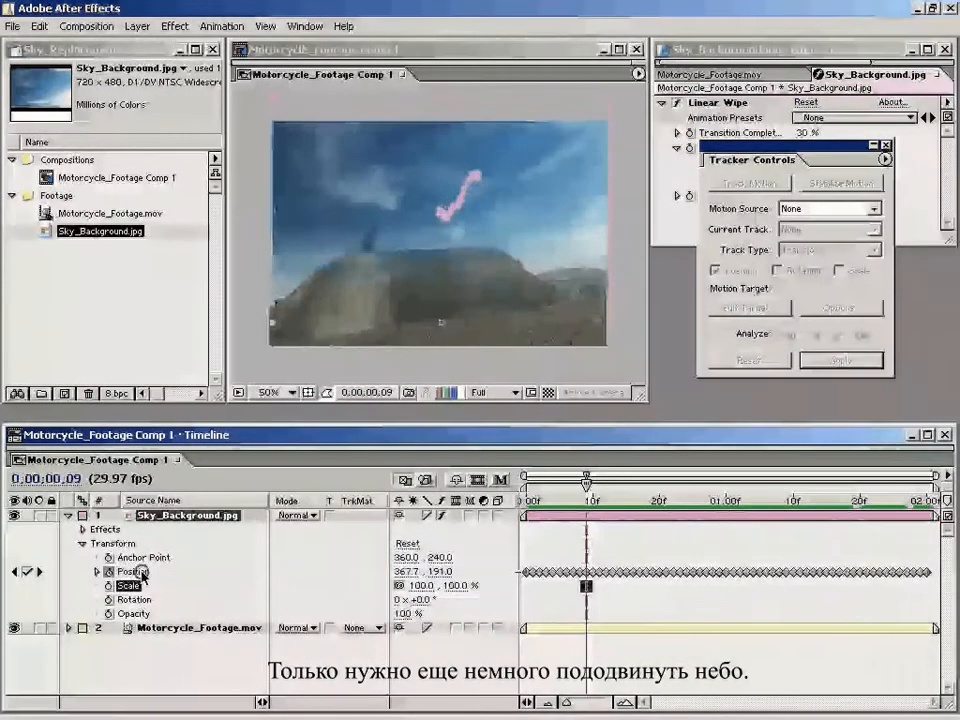
{"action": "left_click", "coordinate": [600, 242]}
{"action": "left_click_drag", "start_coordinate": [545, 261], "coordinate": [546, 255]}
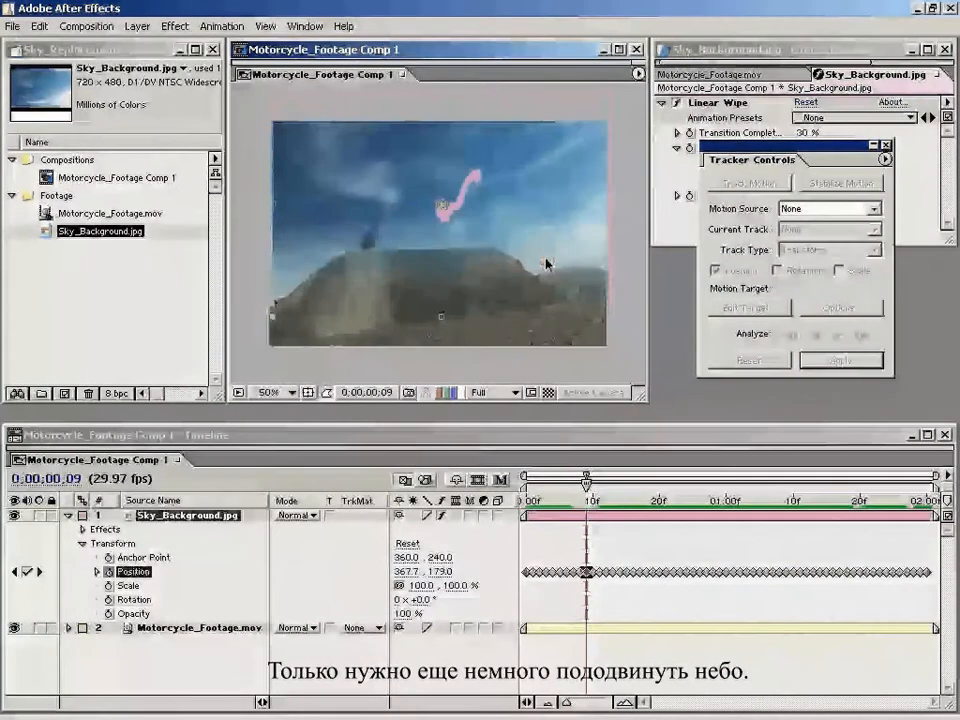
{"action": "key", "text": "ctrl+z"}
Step: With all Position keyframes of the sky layer selected, raise the sky above the dirt mound to about 359.7, 65.0 at frame 9
{"action": "left_click", "coordinate": [132, 563]}
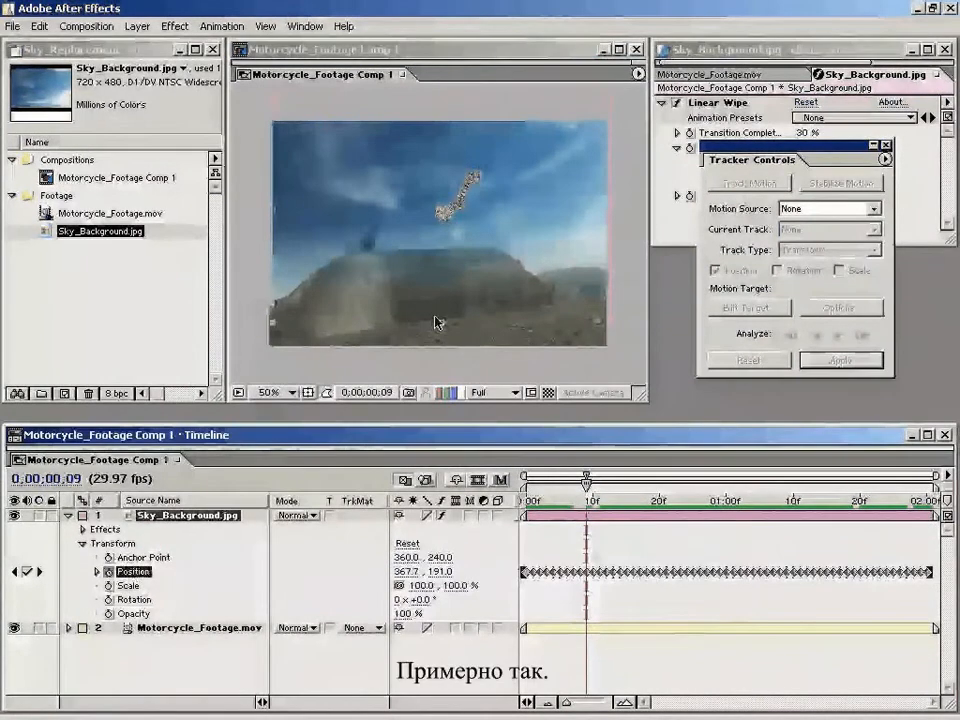
{"action": "left_click_drag", "start_coordinate": [505, 287], "coordinate": [510, 227]}
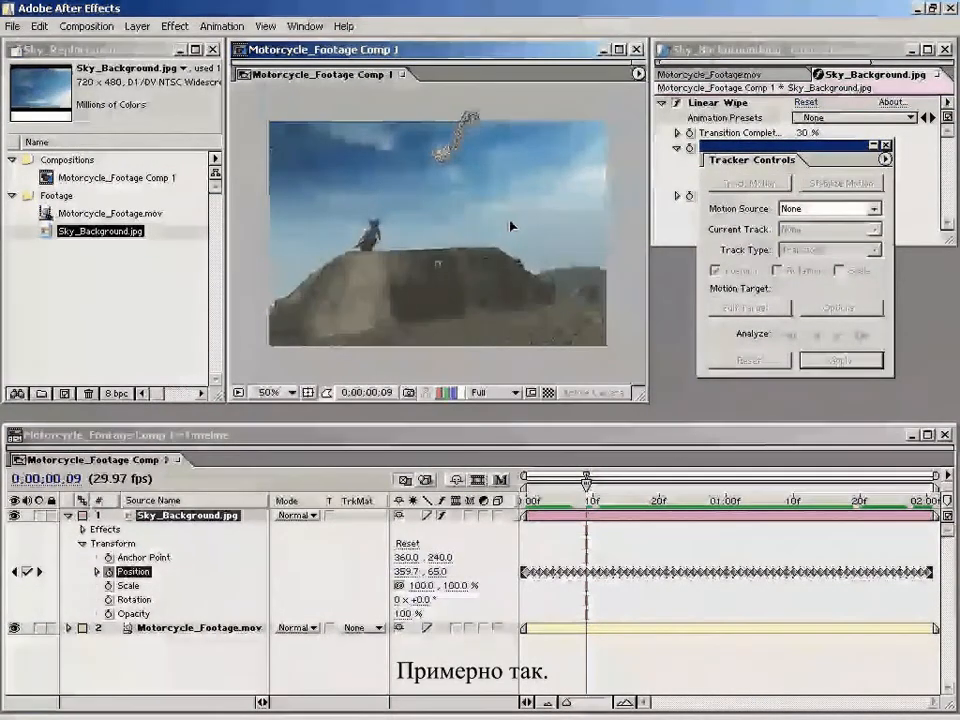
{"action": "left_click", "coordinate": [606, 628]}
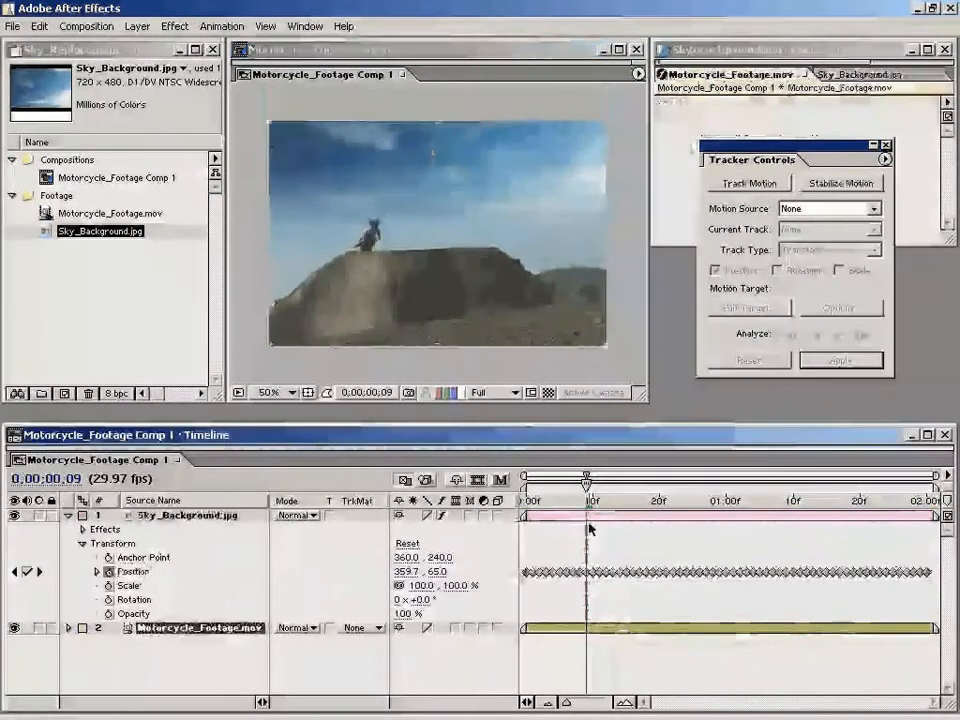
Step: Go to 0;00;01;20 and scale Sky_Background.jpg up to 121% so it covers the uncovered strip at the frame's edge
{"action": "left_click_drag", "start_coordinate": [587, 500], "coordinate": [860, 507]}
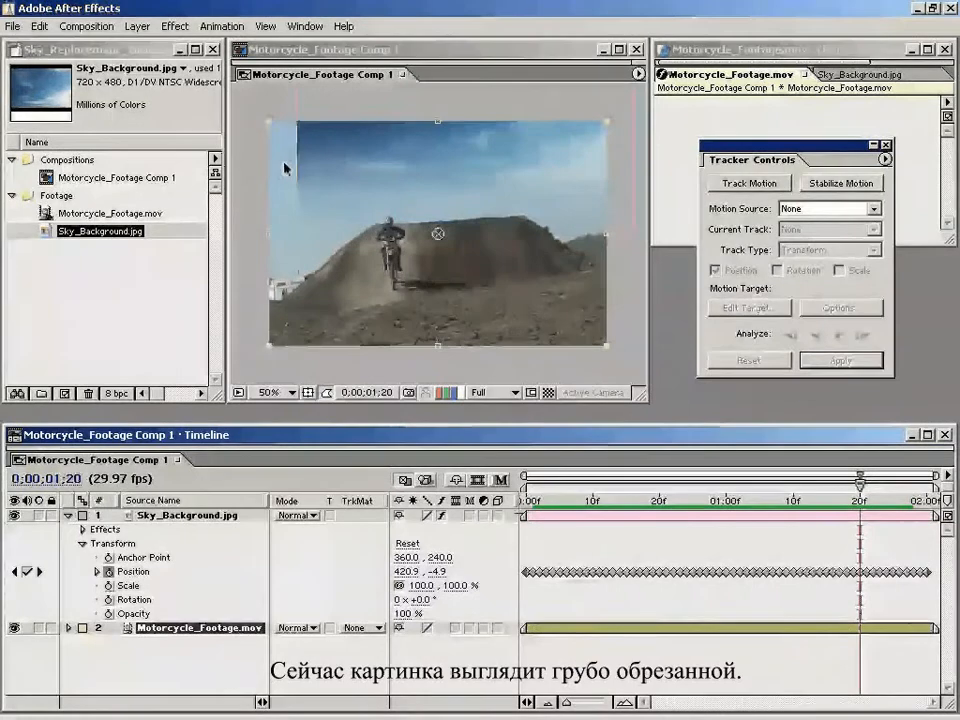
{"action": "key", "text": "comma"}
{"action": "left_click", "coordinate": [522, 310]}
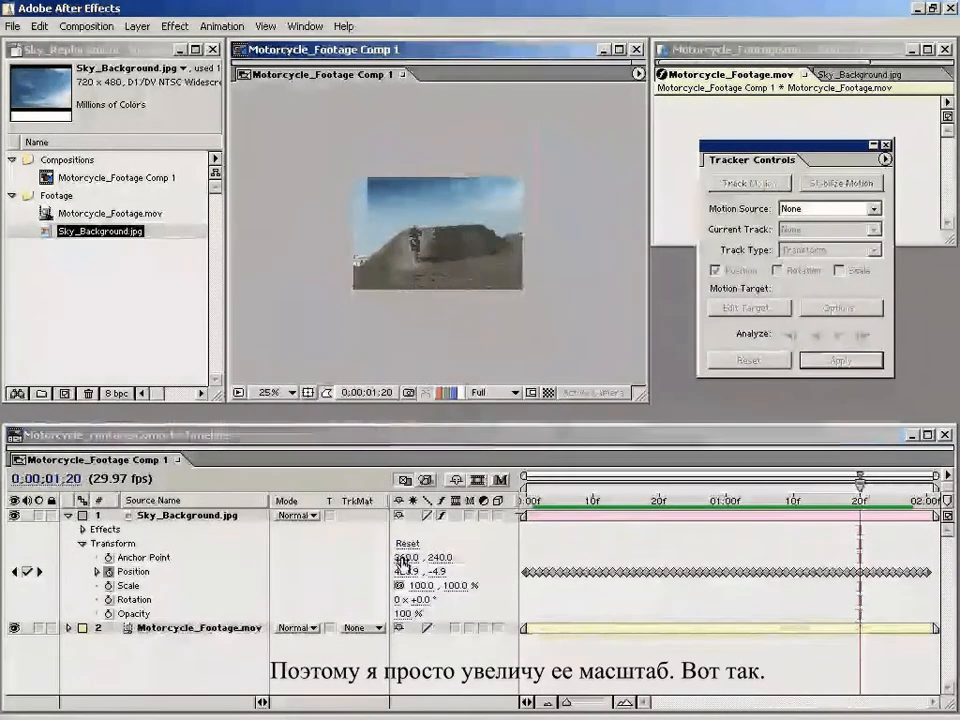
{"action": "left_click_drag", "start_coordinate": [456, 587], "coordinate": [466, 575]}
{"action": "left_click", "coordinate": [578, 283]}
{"action": "key", "text": "period"}
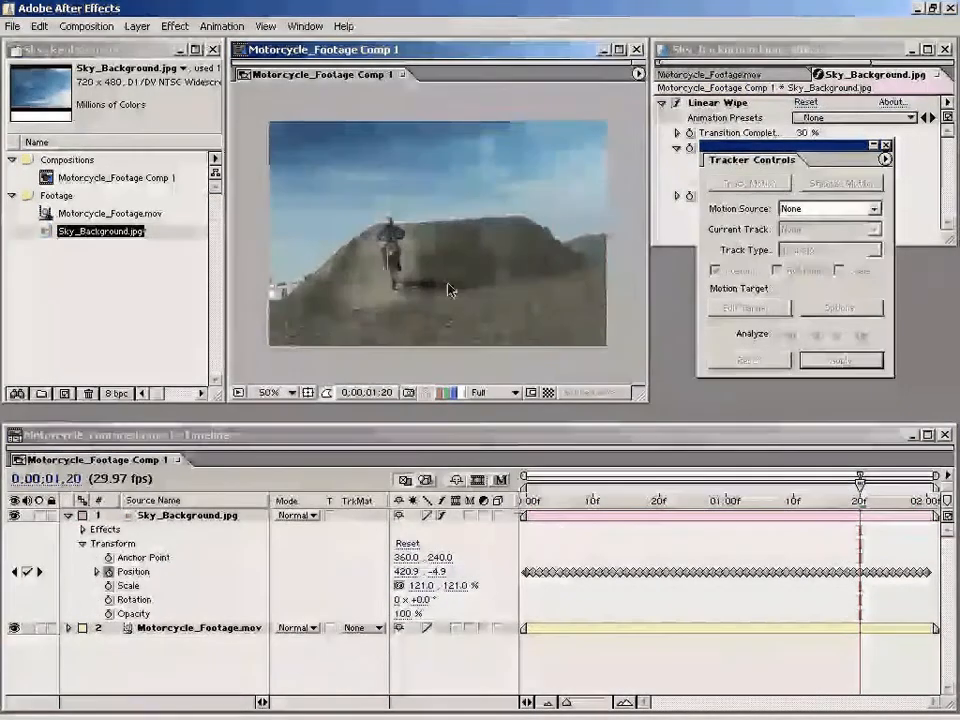
Step: Scrub the composite and examine the motorcyclist at frame 19 with the Sky_Background.jpg layer shown and hidden
{"action": "left_click_drag", "start_coordinate": [530, 500], "coordinate": [838, 505]}
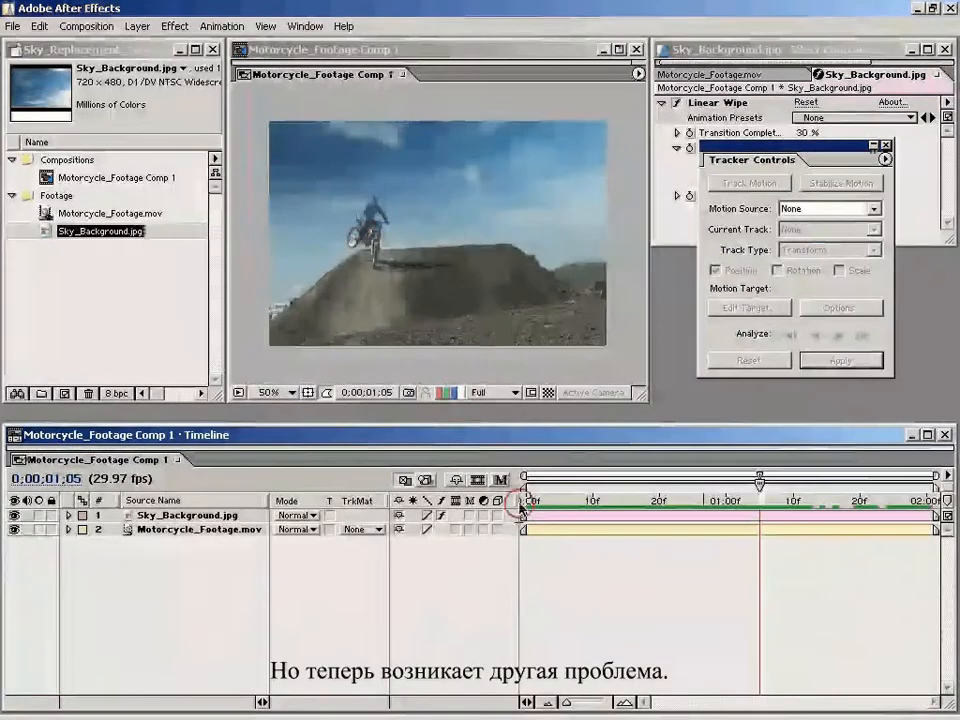
{"action": "left_click_drag", "start_coordinate": [520, 505], "coordinate": [652, 505]}
{"action": "key", "text": "period"}
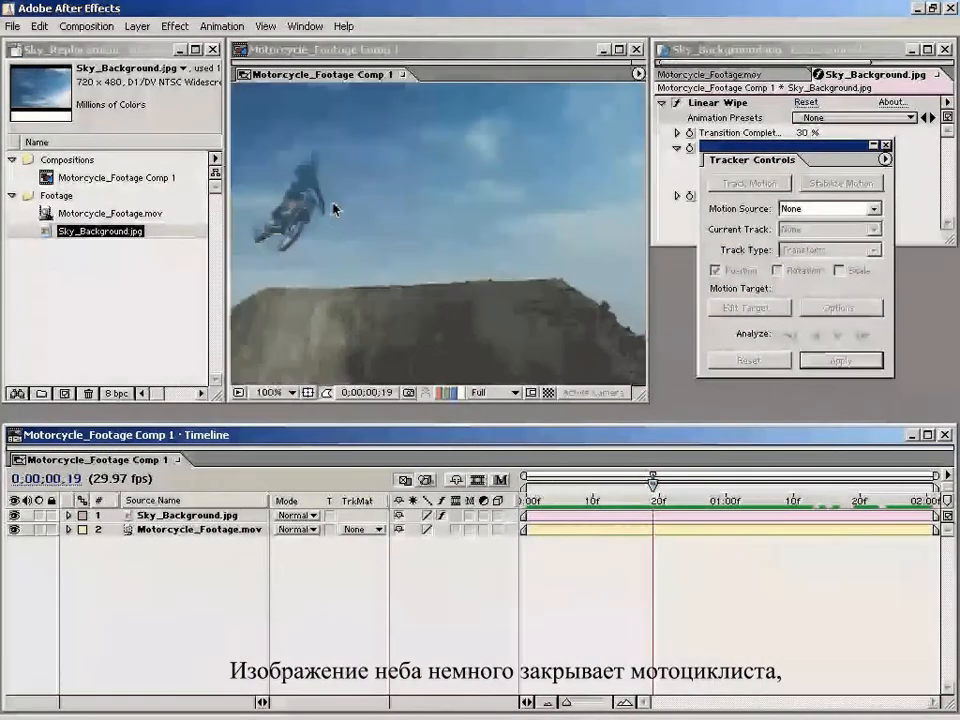
{"action": "left_click_drag", "start_coordinate": [321, 228], "coordinate": [392, 242]}
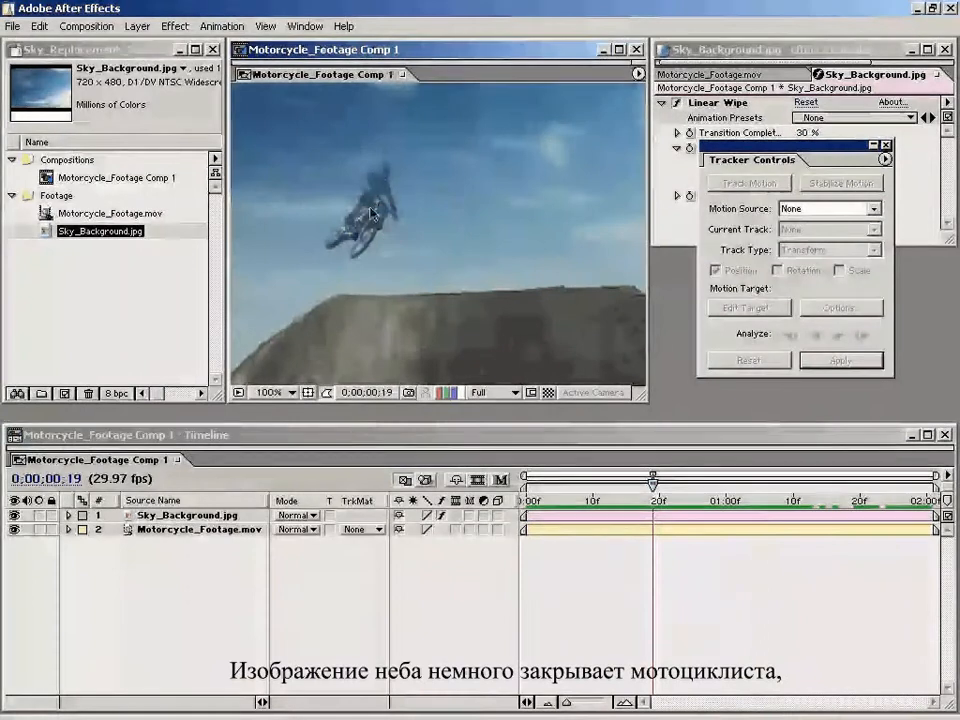
{"action": "left_click", "coordinate": [15, 516]}
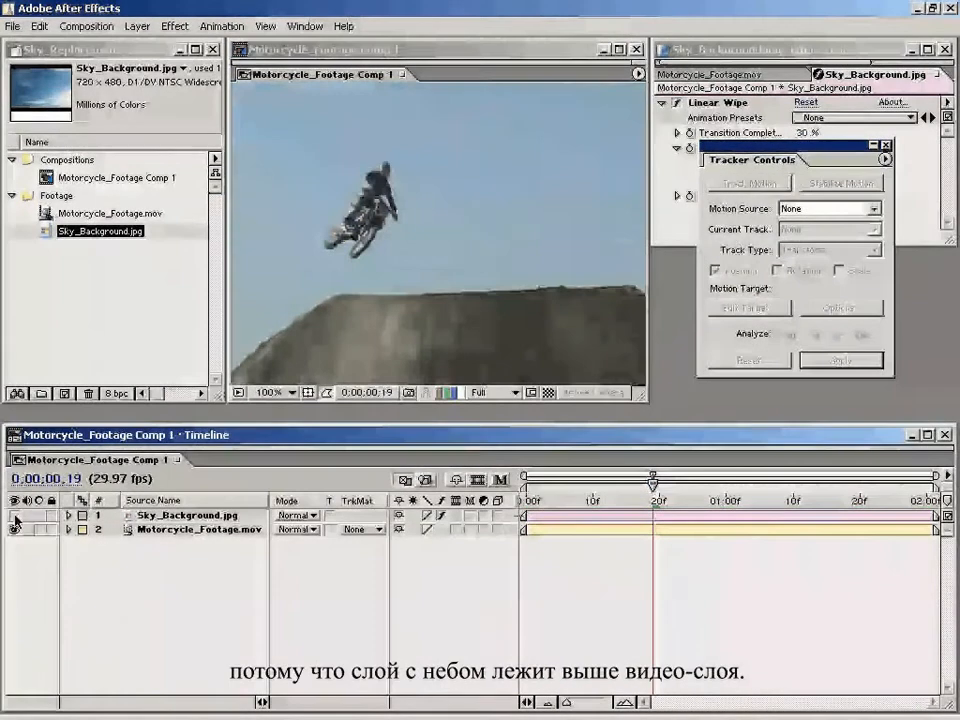
{"action": "left_click", "coordinate": [15, 516]}
{"action": "left_click", "coordinate": [338, 330]}
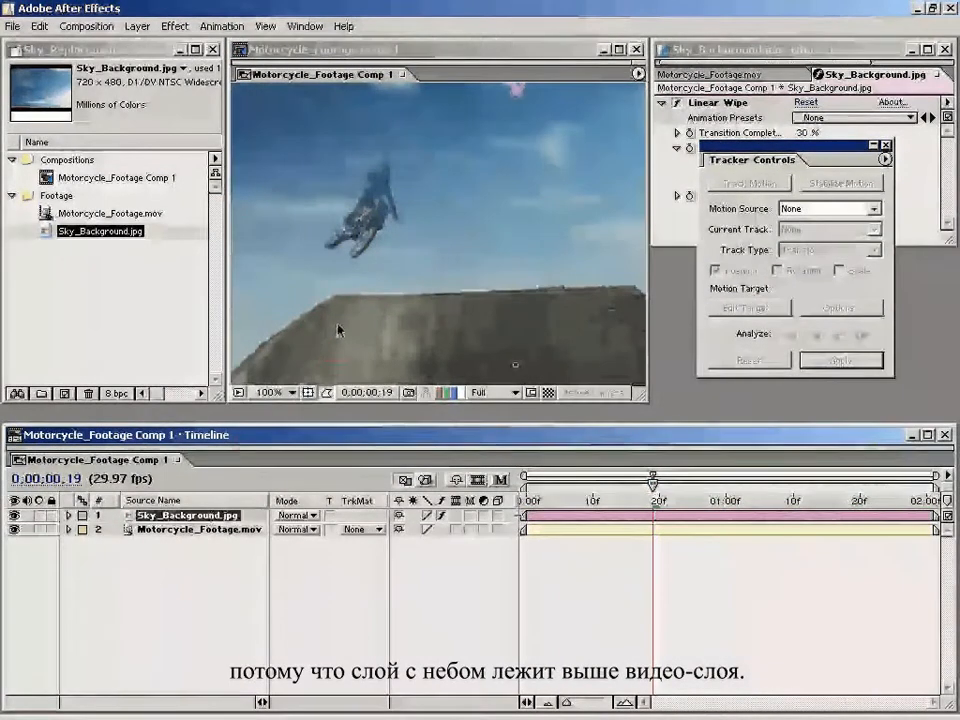
{"action": "key", "text": "comma"}
{"action": "left_click", "coordinate": [563, 591]}
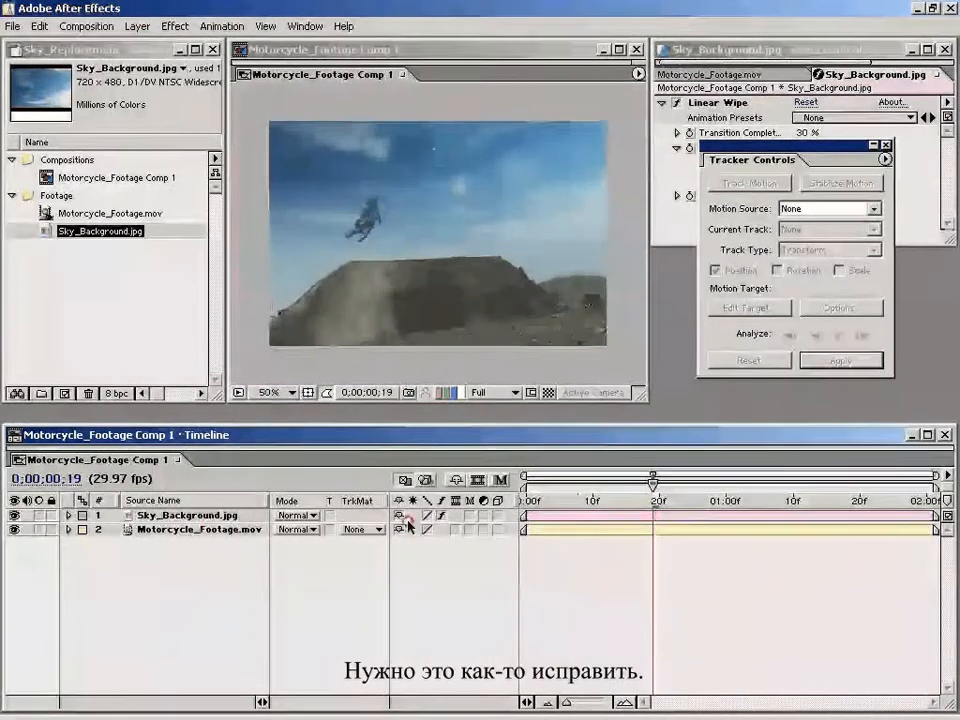
{"action": "left_click", "coordinate": [160, 530]}
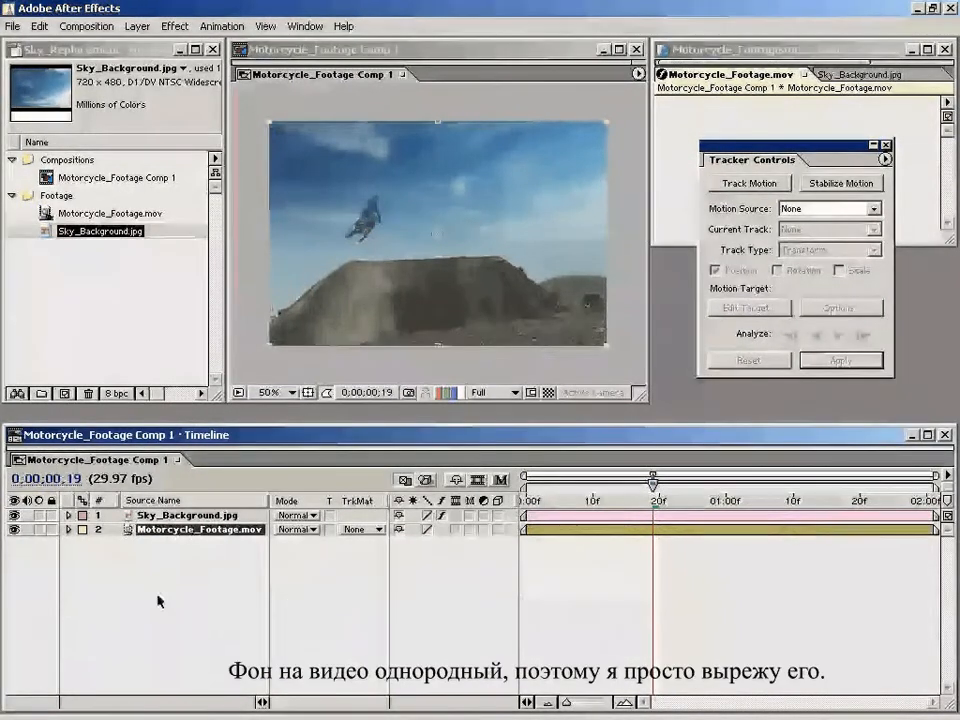
{"action": "left_click", "coordinate": [156, 600]}
{"action": "left_click", "coordinate": [14, 515]}
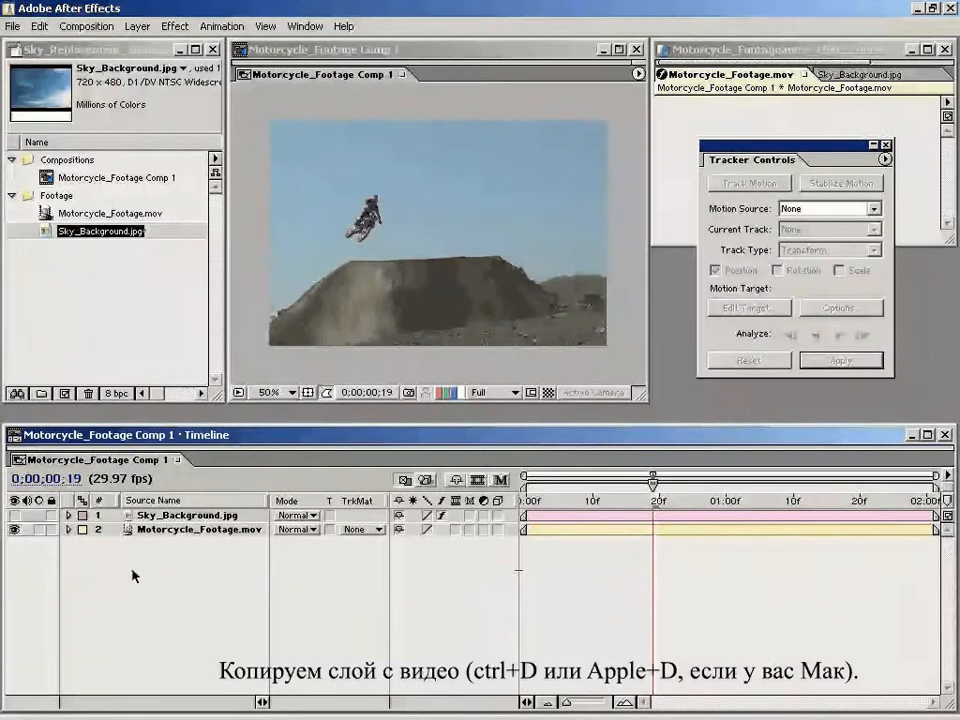
{"action": "left_click", "coordinate": [15, 516]}
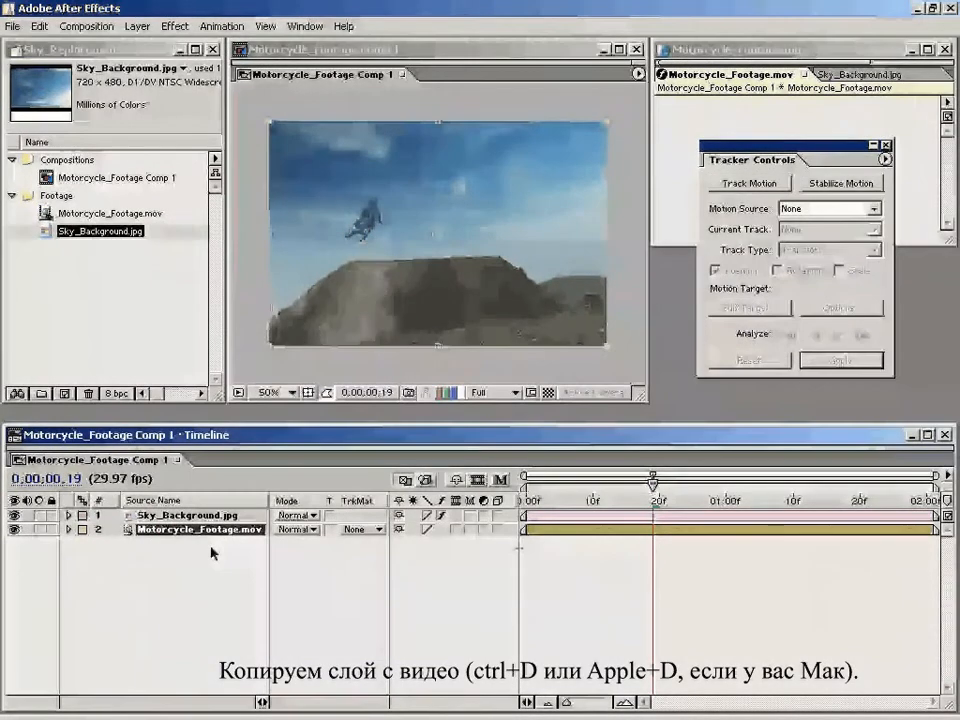
Step: Duplicate the Motorcycle_Footage.mov layer and place the copy above Sky_Background.jpg, undoing any accidental shift of it in the frame
{"action": "key", "text": "ctrl+d"}
{"action": "left_click", "coordinate": [200, 570]}
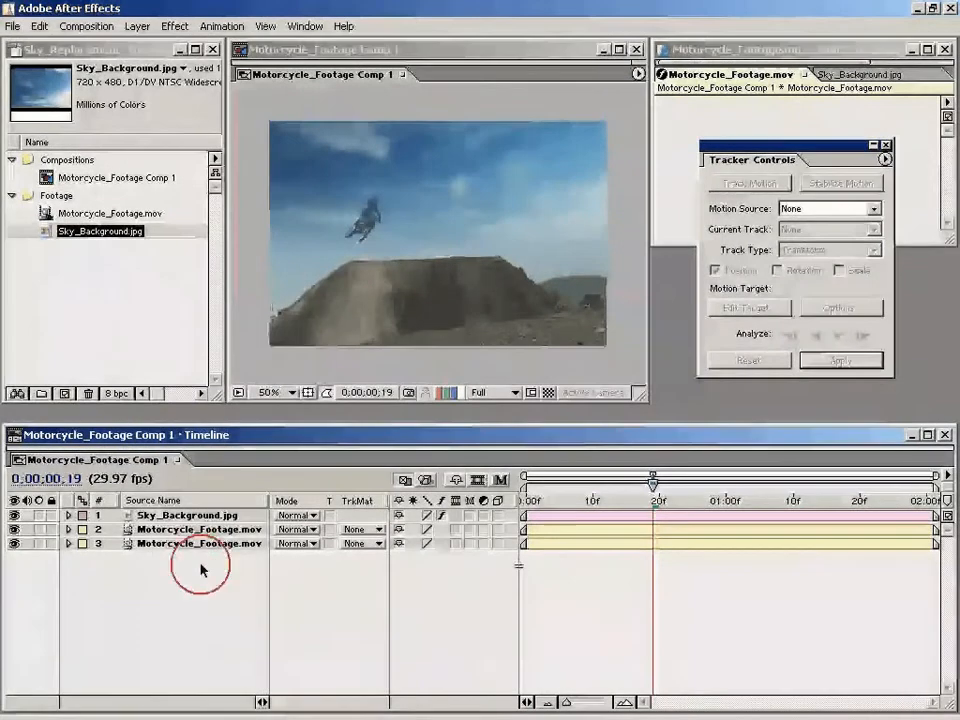
{"action": "left_click", "coordinate": [167, 531]}
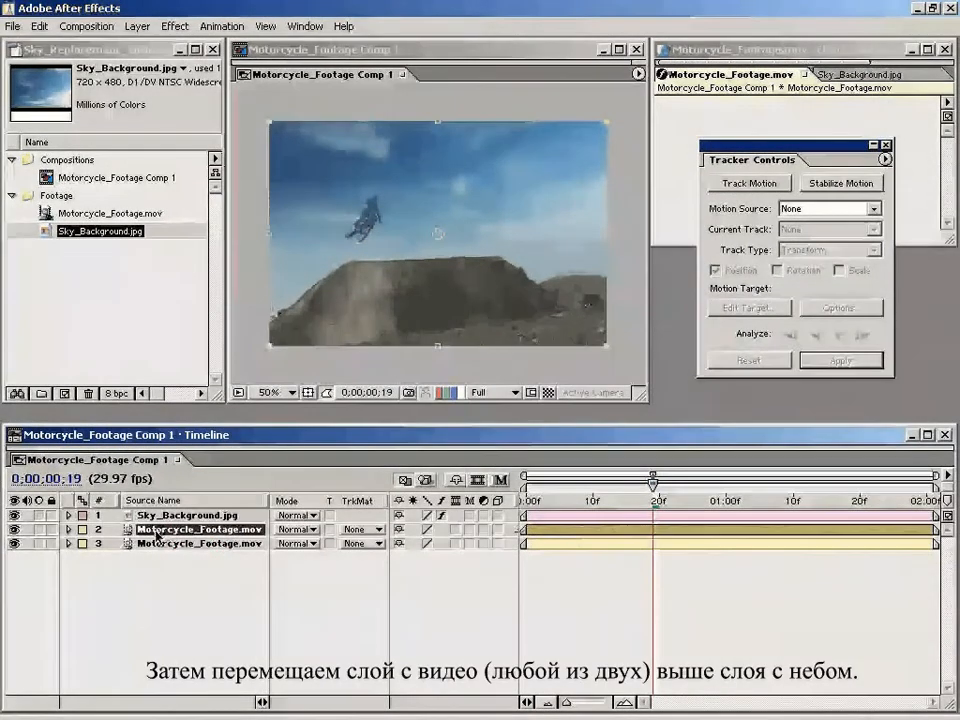
{"action": "left_click_drag", "start_coordinate": [170, 531], "coordinate": [186, 511]}
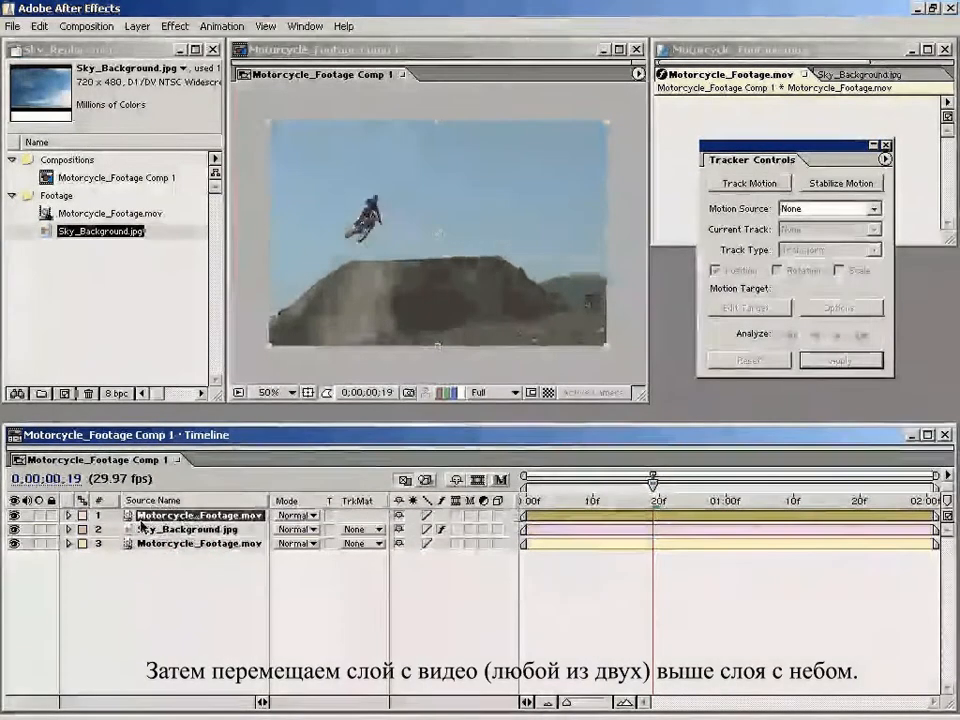
{"action": "left_click_drag", "start_coordinate": [414, 321], "coordinate": [574, 349]}
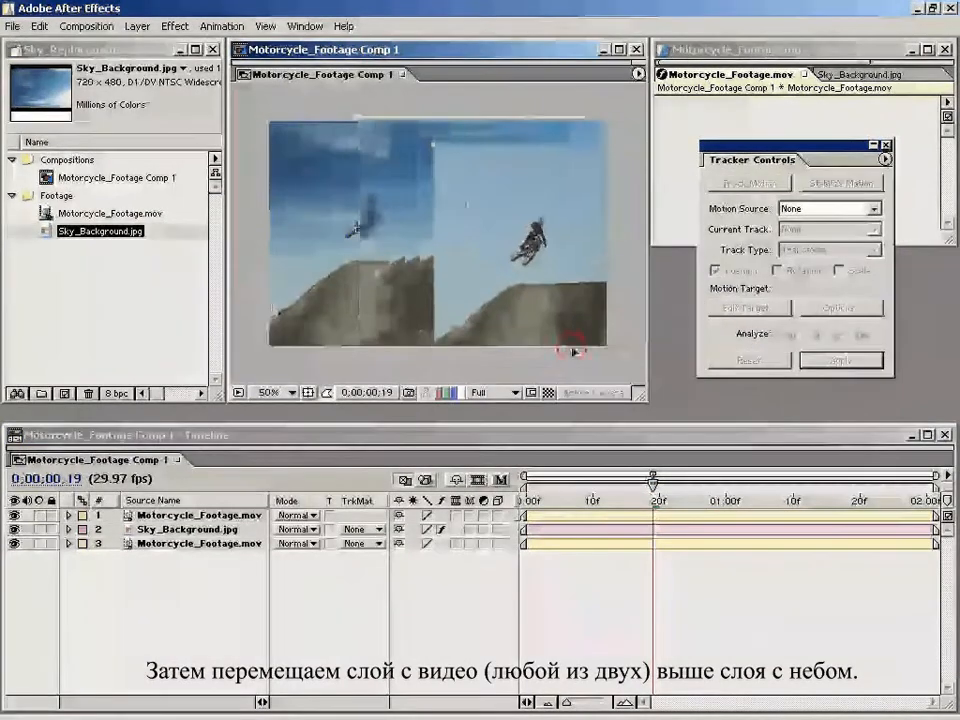
{"action": "key", "text": "ctrl+z"}
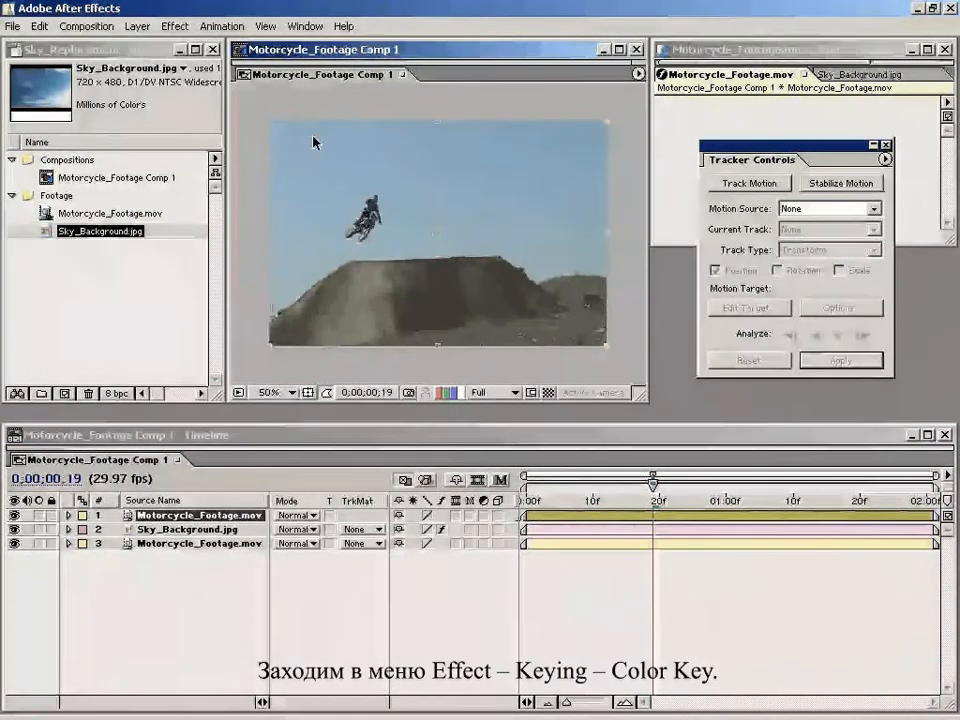
Step: Apply the Color Key effect to the top Motorcycle_Footage.mov layer and sample the blue sky beside the rider as key color
{"action": "left_click", "coordinate": [175, 26]}
{"action": "mouse_move", "coordinate": [355, 228]}
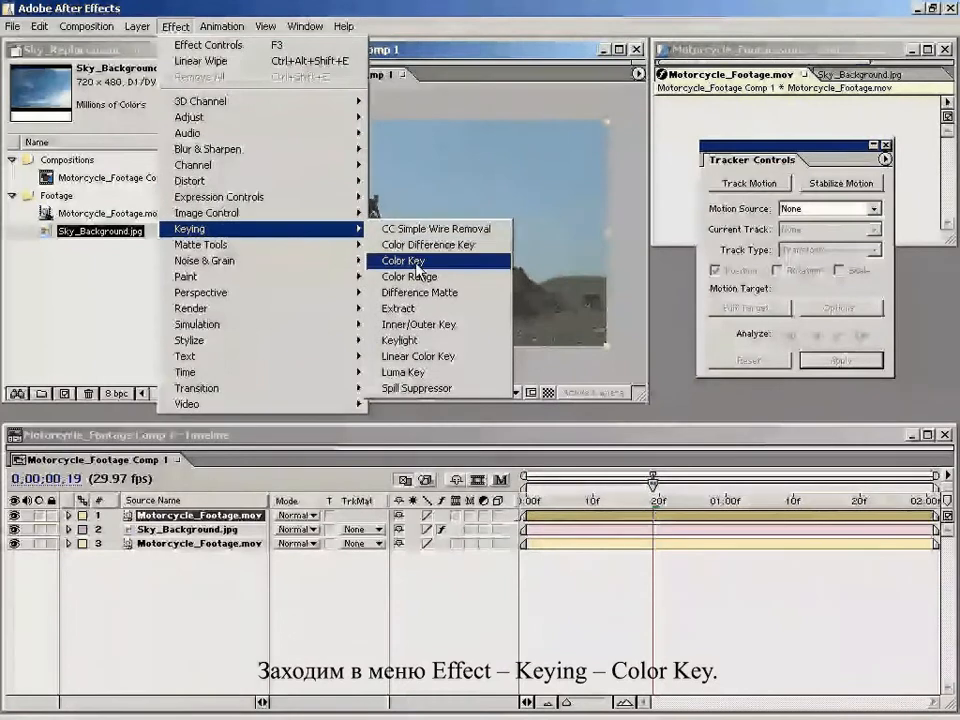
{"action": "left_click", "coordinate": [417, 268]}
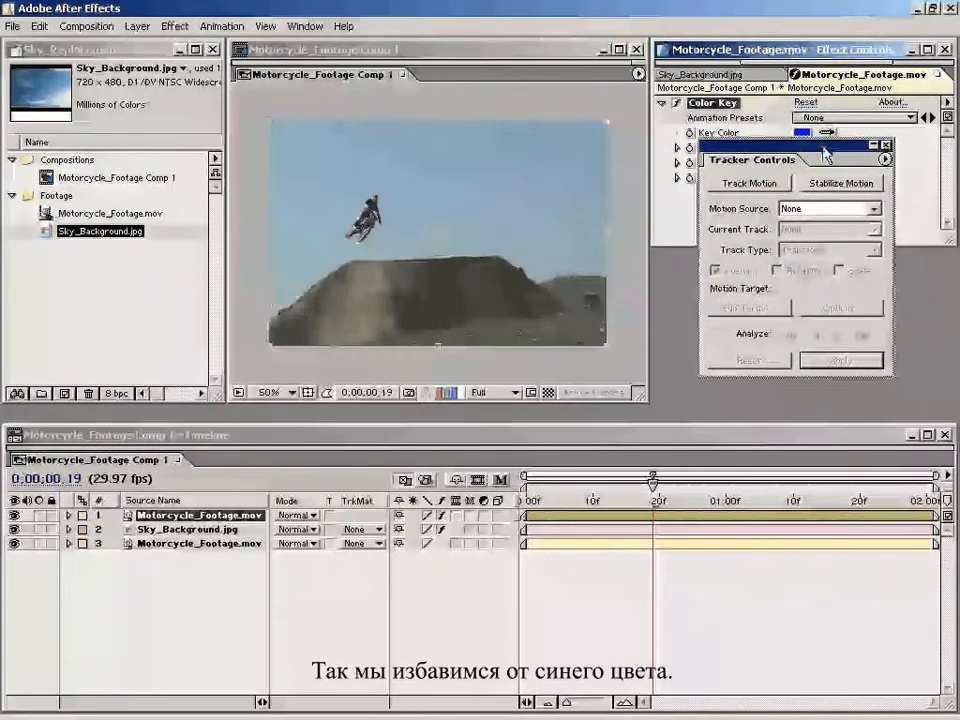
{"action": "left_click_drag", "start_coordinate": [760, 160], "coordinate": [790, 292]}
{"action": "left_click", "coordinate": [826, 132]}
{"action": "left_click", "coordinate": [405, 191]}
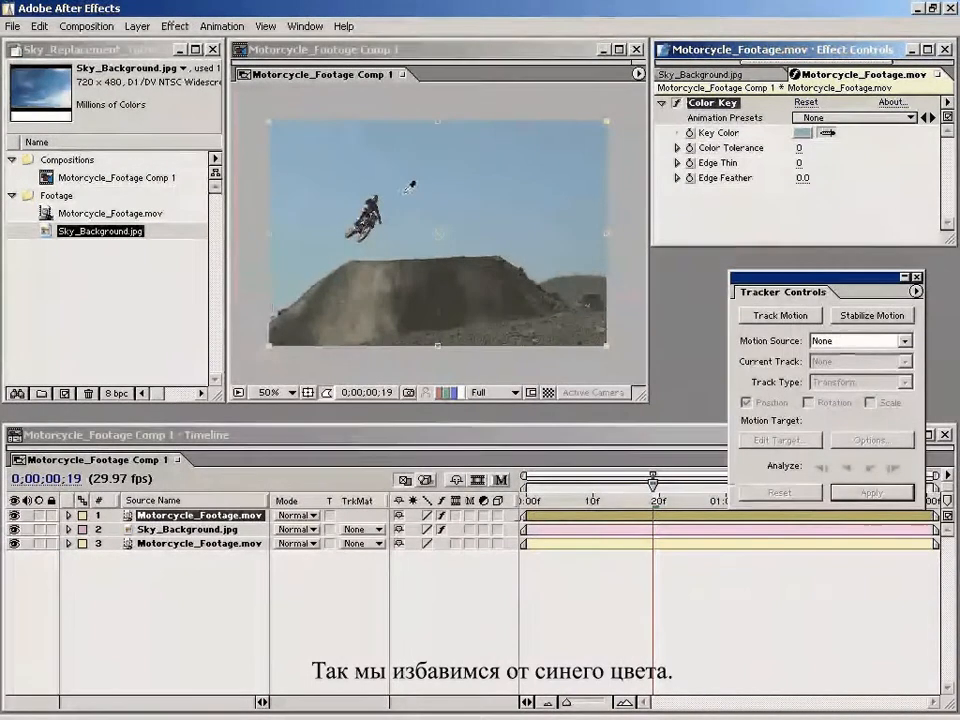
{"action": "left_click", "coordinate": [401, 185]}
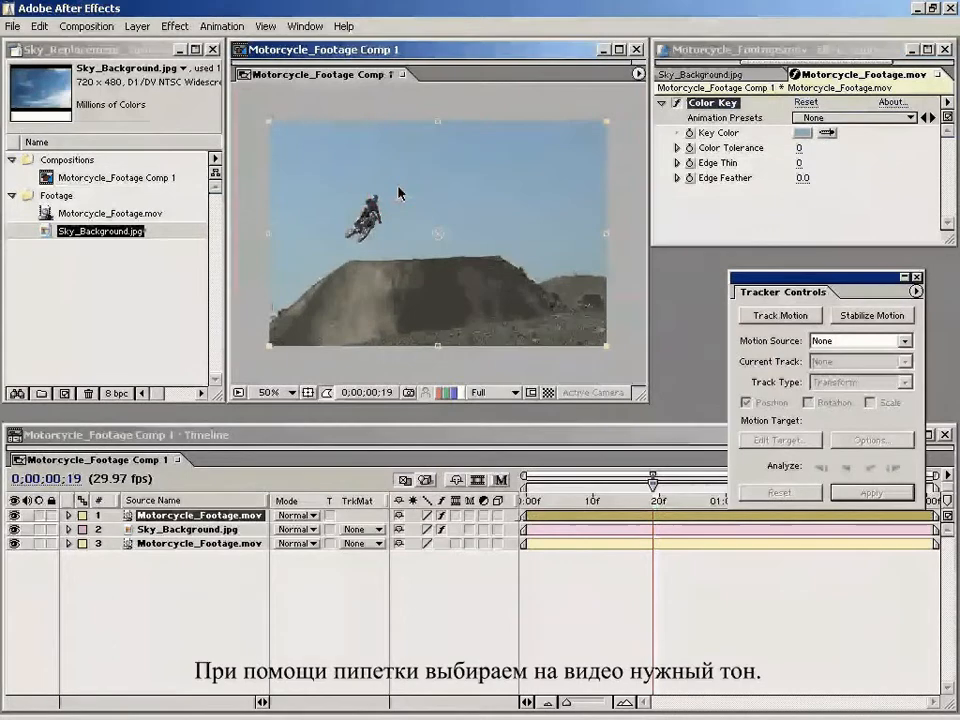
Step: Set the Color Key's Color Tolerance to 50 and compare the rider with the top footage layer hidden and shown
{"action": "left_click_drag", "start_coordinate": [798, 152], "coordinate": [826, 147]}
{"action": "left_click", "coordinate": [806, 148]}
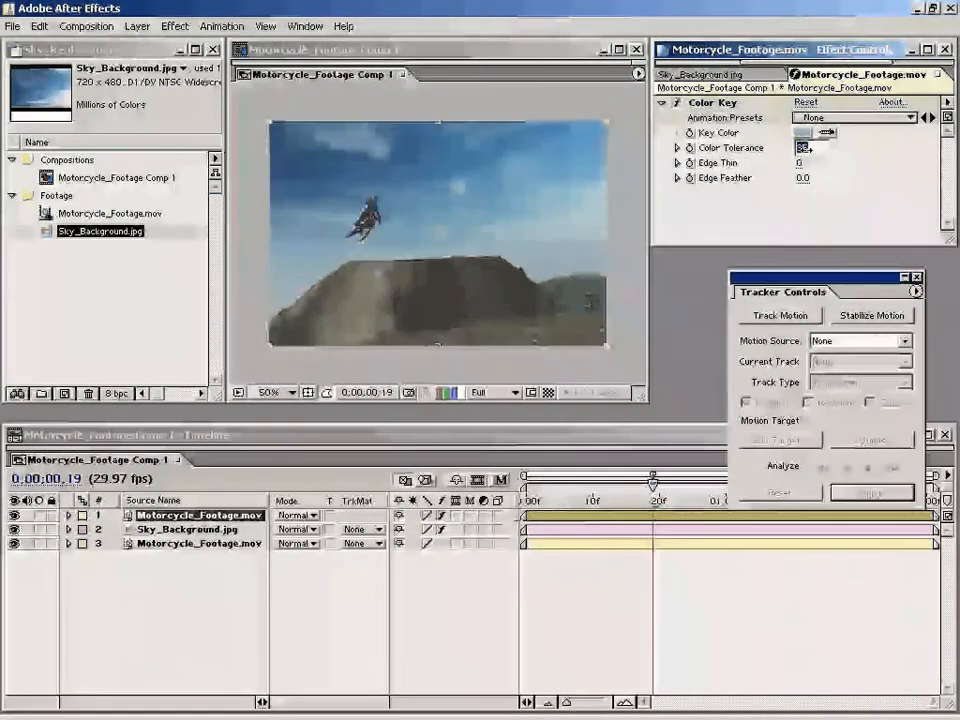
{"action": "scroll", "coordinate": [334, 252], "scroll_direction": "up", "scroll_amount": 1}
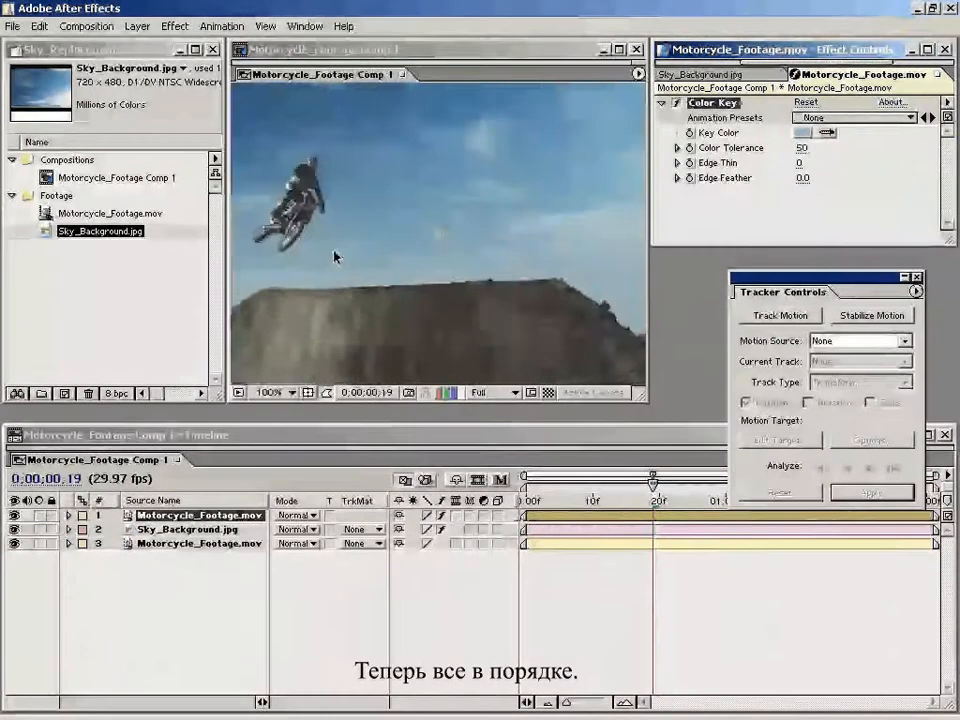
{"action": "left_click_drag", "start_coordinate": [309, 229], "coordinate": [444, 265]}
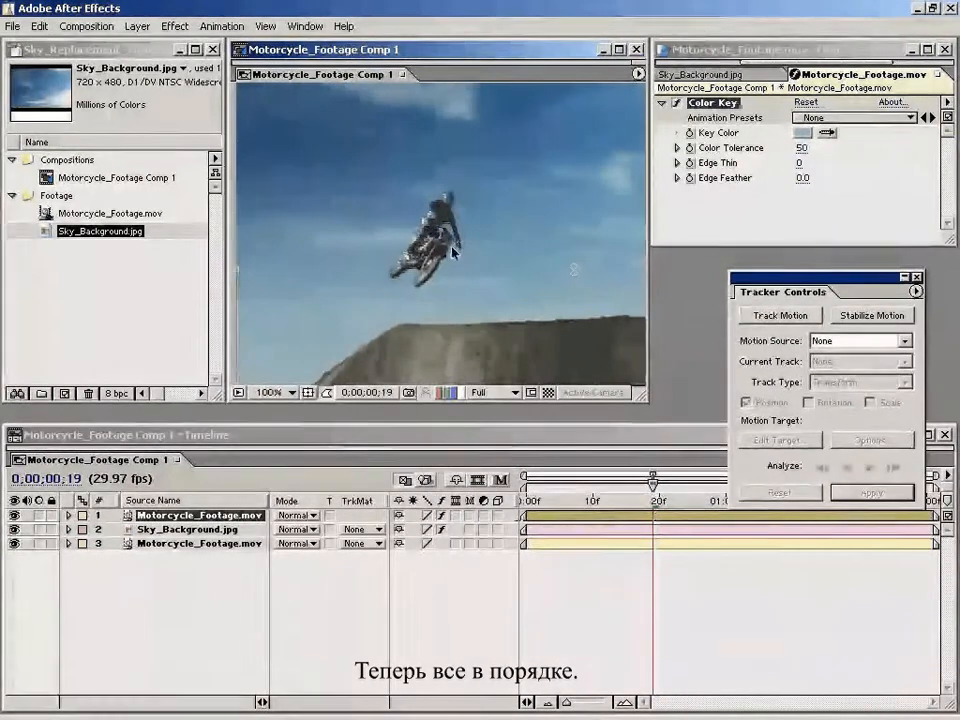
{"action": "left_click", "coordinate": [14, 516]}
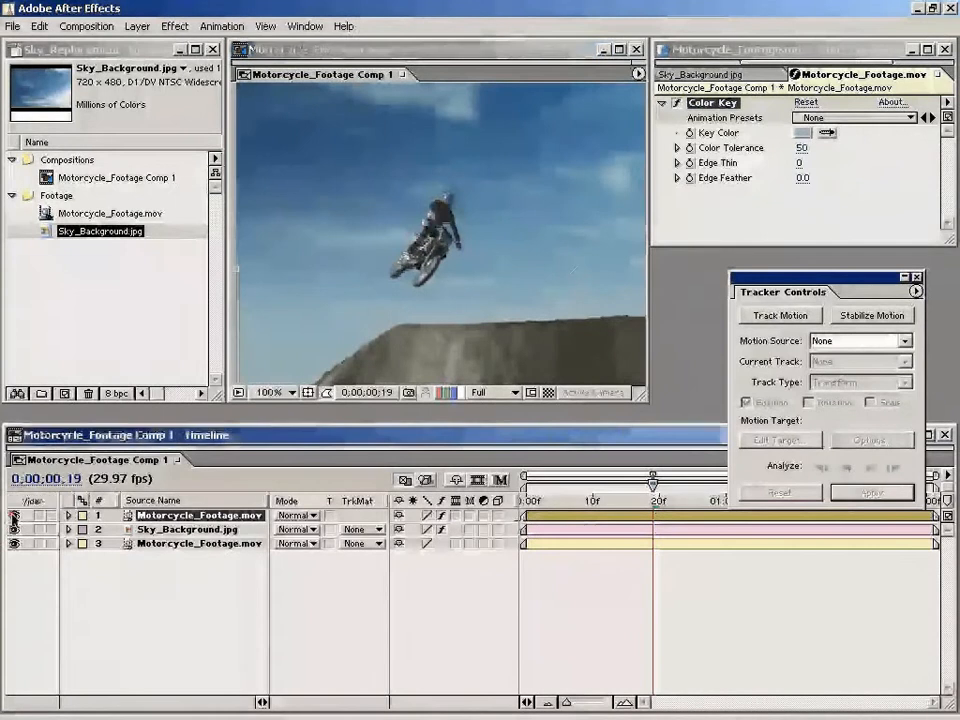
{"action": "left_click", "coordinate": [14, 517]}
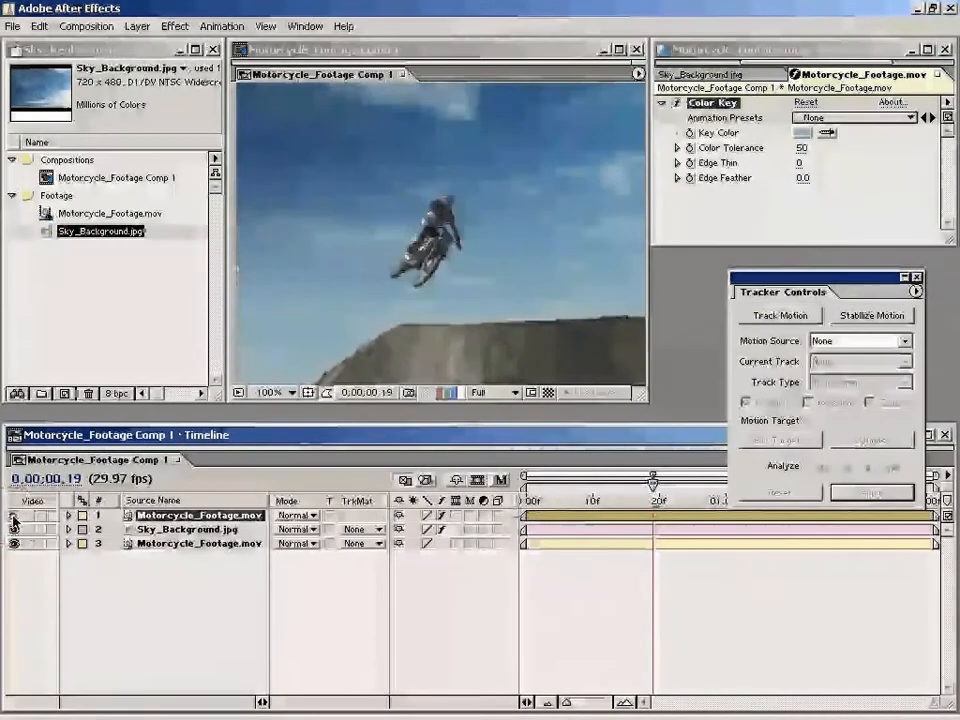
{"action": "left_click", "coordinate": [14, 518]}
{"action": "left_click", "coordinate": [14, 518]}
{"action": "scroll", "coordinate": [384, 291], "scroll_direction": "down", "scroll_amount": 1}
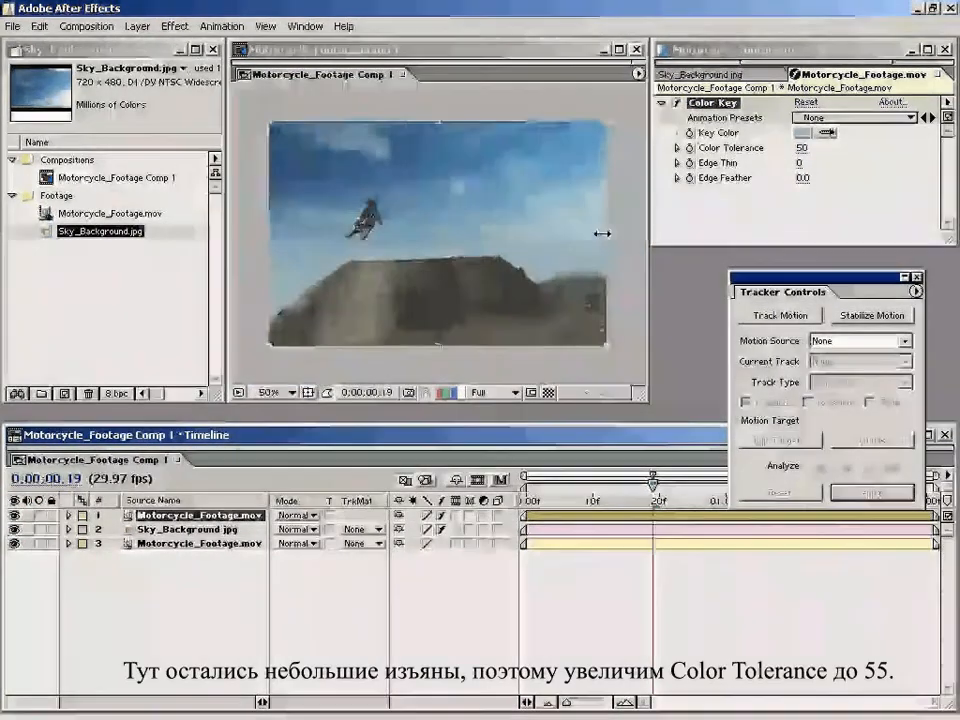
Step: Check the composite at 0;00;01;19 and set the Color Key's Color Tolerance to 55
{"action": "left_click_drag", "start_coordinate": [653, 485], "coordinate": [849, 505]}
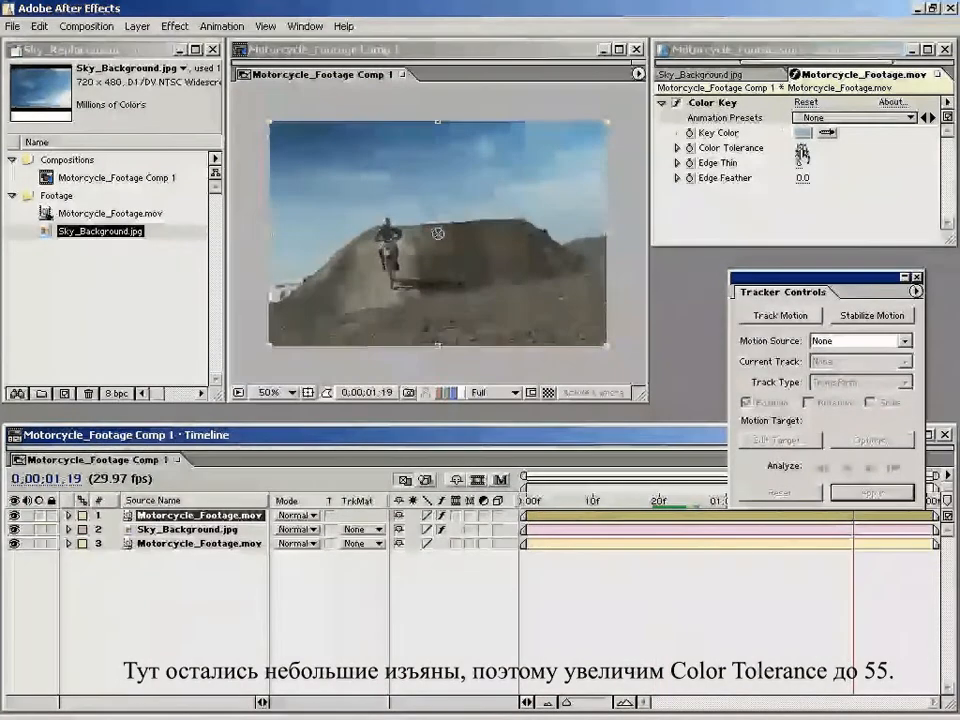
{"action": "left_click", "coordinate": [803, 150]}
{"action": "type", "text": "55"}
{"action": "key", "text": "Return"}
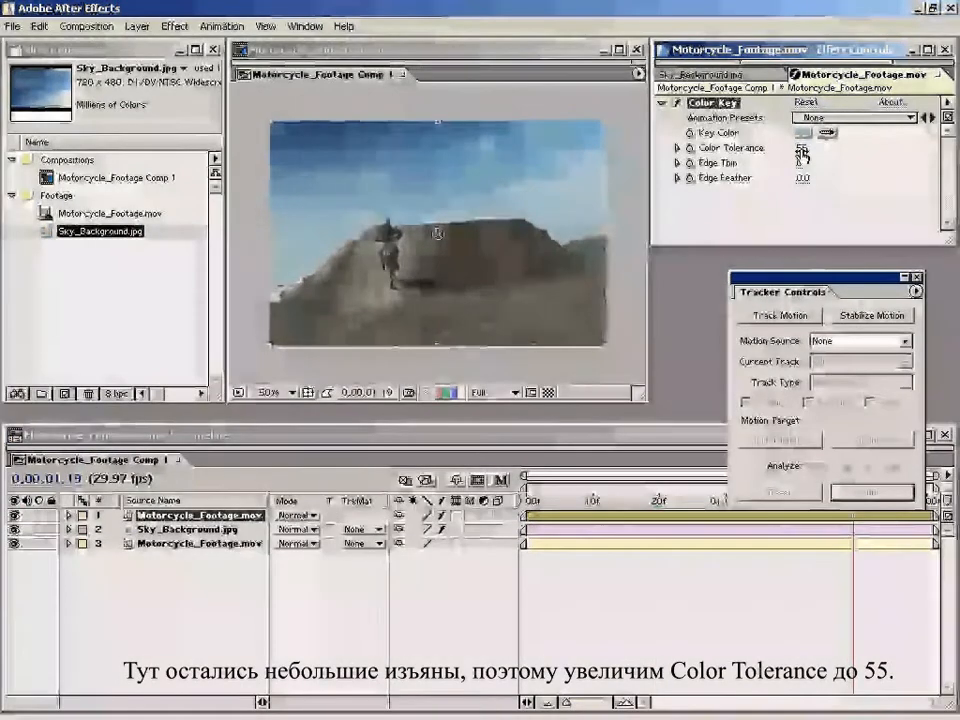
{"action": "left_click", "coordinate": [789, 664]}
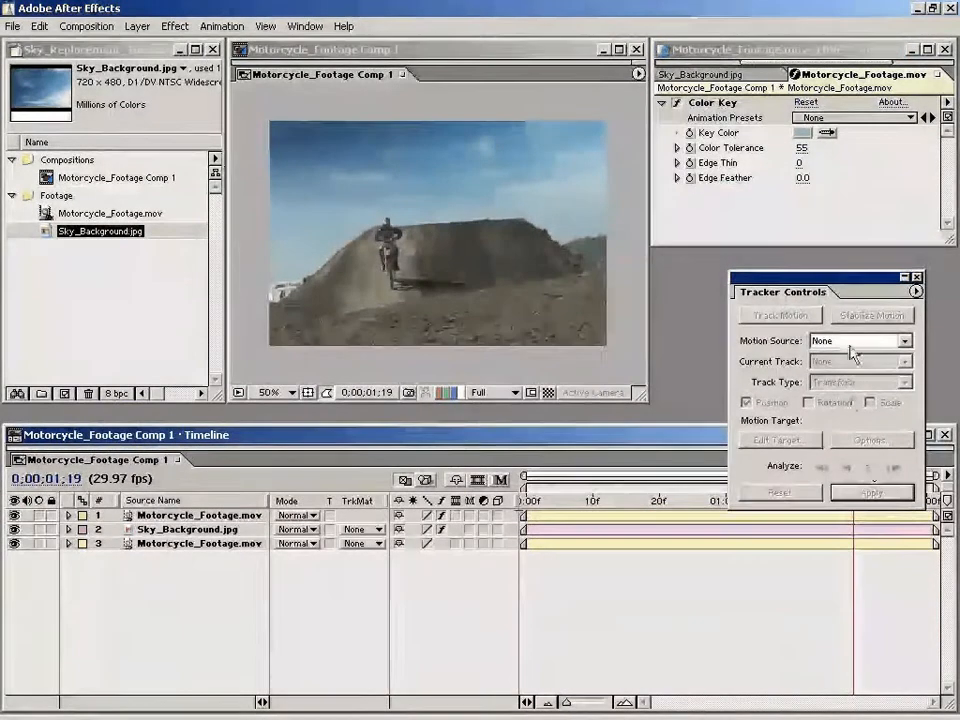
Step: Move the Tracker Controls palette clear of the timeline, show Time Controls, preview the composite, and return to the first frame
{"action": "left_click_drag", "start_coordinate": [823, 277], "coordinate": [829, 229]}
{"action": "mouse_move", "coordinate": [806, 499]}
{"action": "left_mouse_down"}
{"action": "mouse_move", "coordinate": [649, 498]}
{"action": "mouse_move", "coordinate": [590, 517]}
{"action": "mouse_move", "coordinate": [536, 510]}
{"action": "mouse_move", "coordinate": [675, 508]}
{"action": "left_mouse_up"}
{"action": "left_click", "coordinate": [305, 26]}
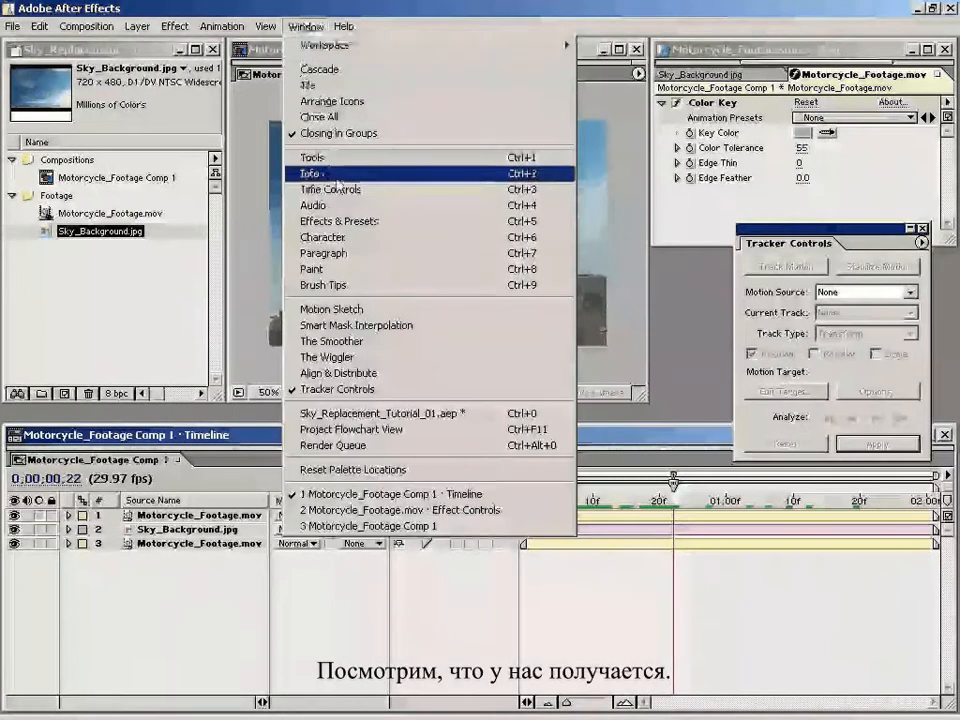
{"action": "left_click", "coordinate": [338, 190]}
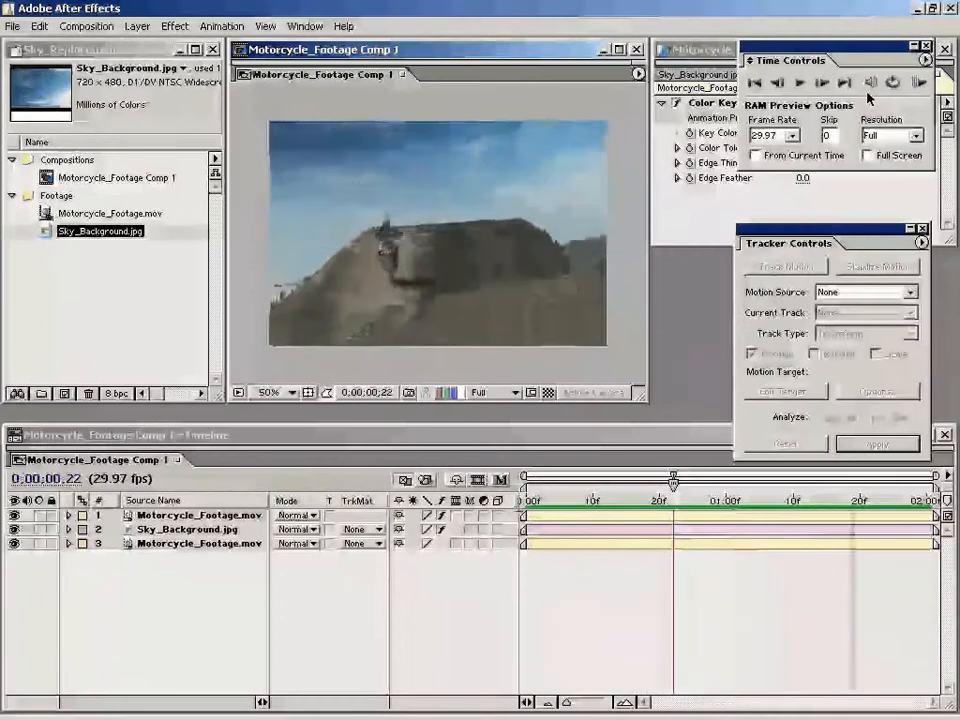
{"action": "left_click_drag", "start_coordinate": [560, 502], "coordinate": [517, 508]}
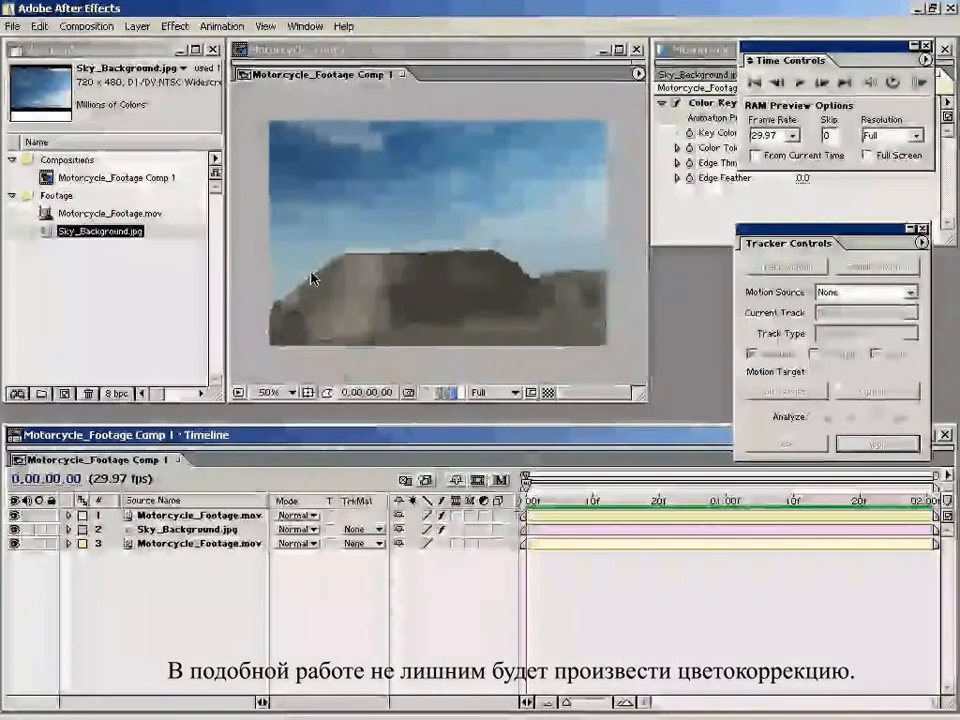
Step: Create an adjustment layer on top of the composition's layers and scrub the composite to 0;00;00;12
{"action": "left_click", "coordinate": [138, 26]}
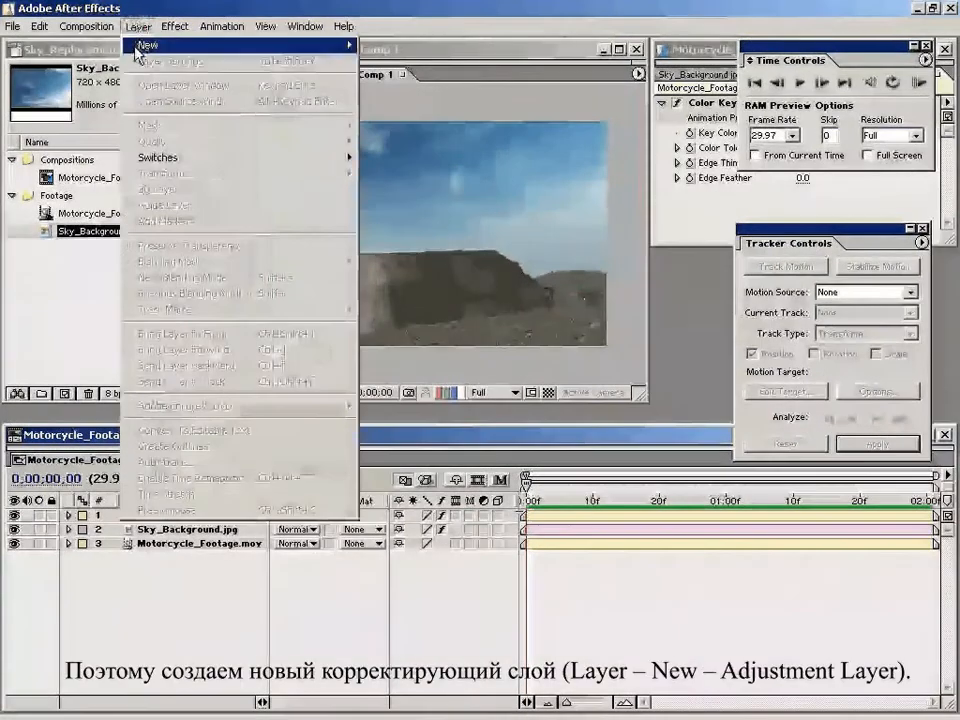
{"action": "mouse_move", "coordinate": [306, 44]}
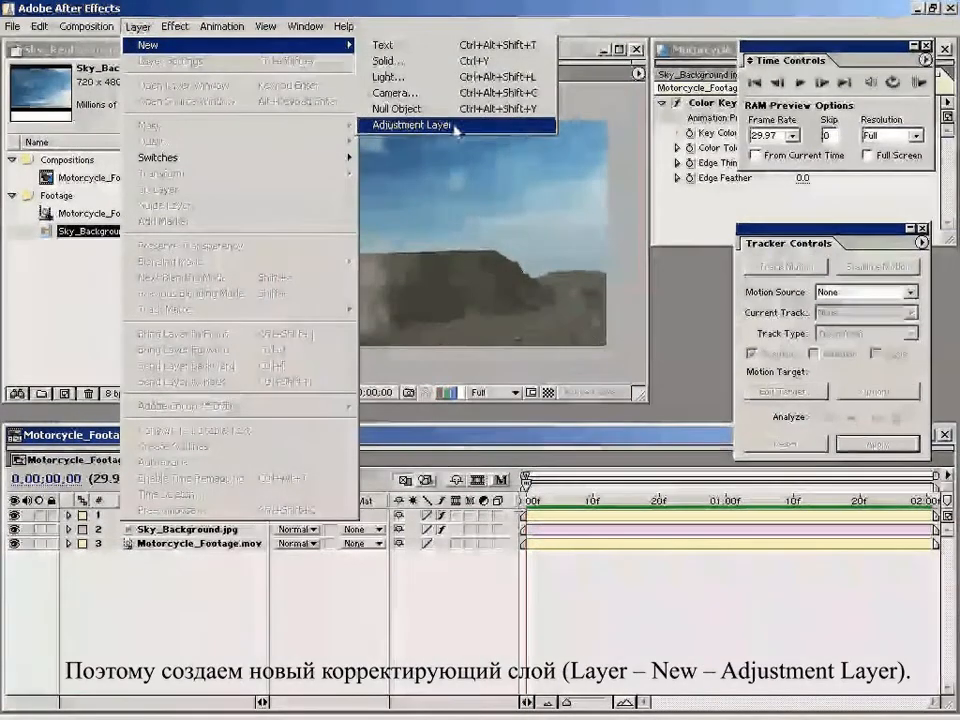
{"action": "left_click", "coordinate": [469, 128]}
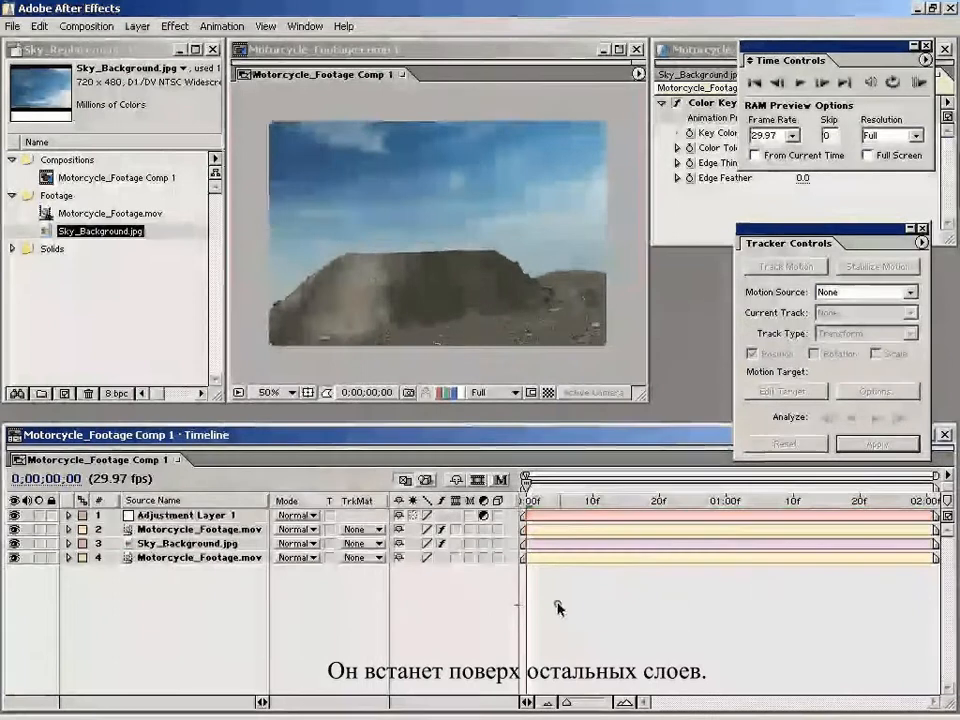
{"action": "left_click_drag", "start_coordinate": [789, 506], "coordinate": [578, 514]}
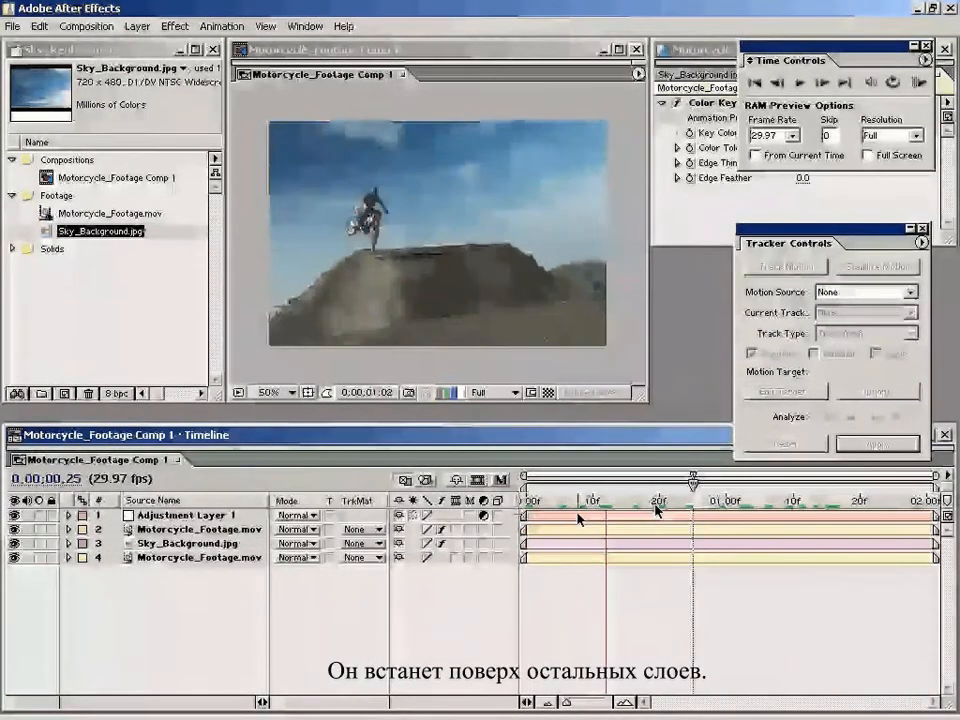
Step: Apply the Curves effect to Adjustment Layer 1
{"action": "left_click", "coordinate": [174, 28]}
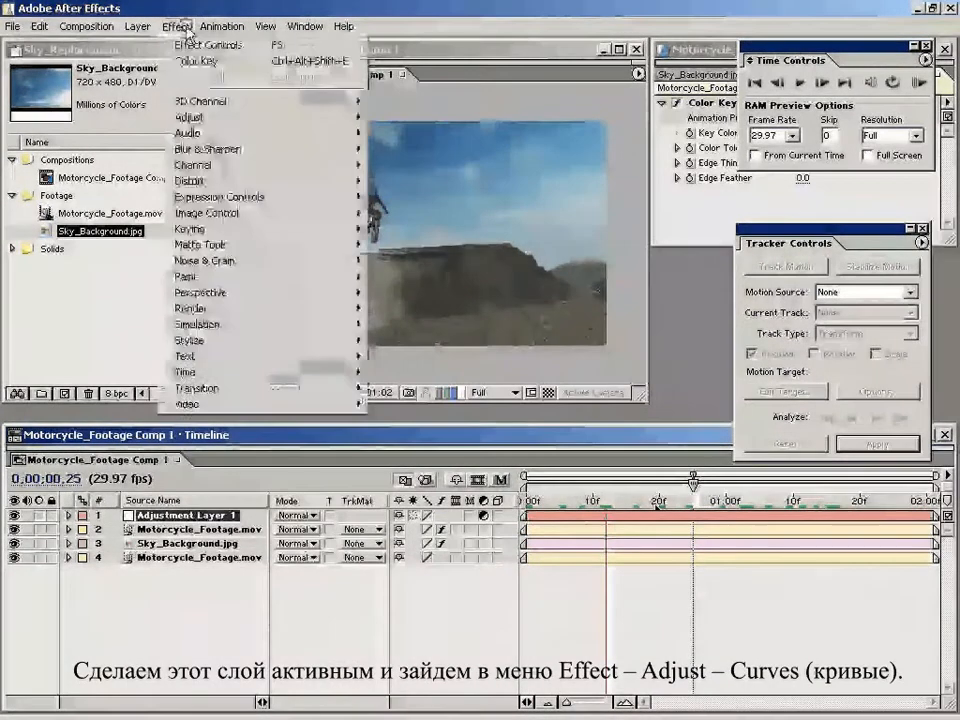
{"action": "mouse_move", "coordinate": [200, 117]}
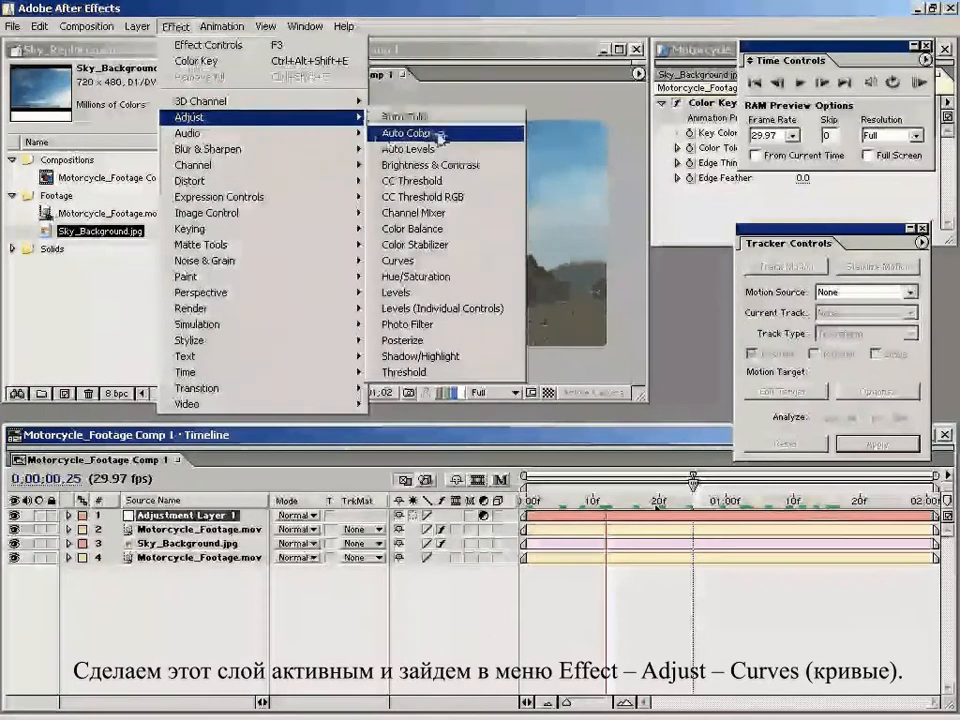
{"action": "left_click", "coordinate": [441, 262]}
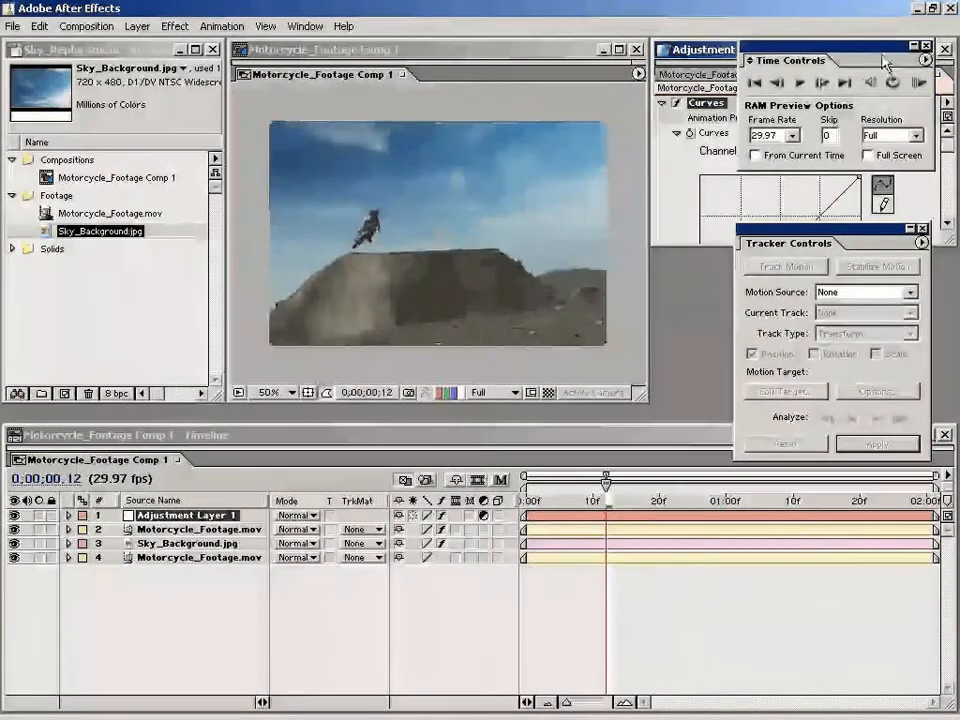
Step: Clear the floating palettes off the Curves graph and bend the RGB curve into a gentle S with raised upper midtones
{"action": "left_click", "coordinate": [925, 47]}
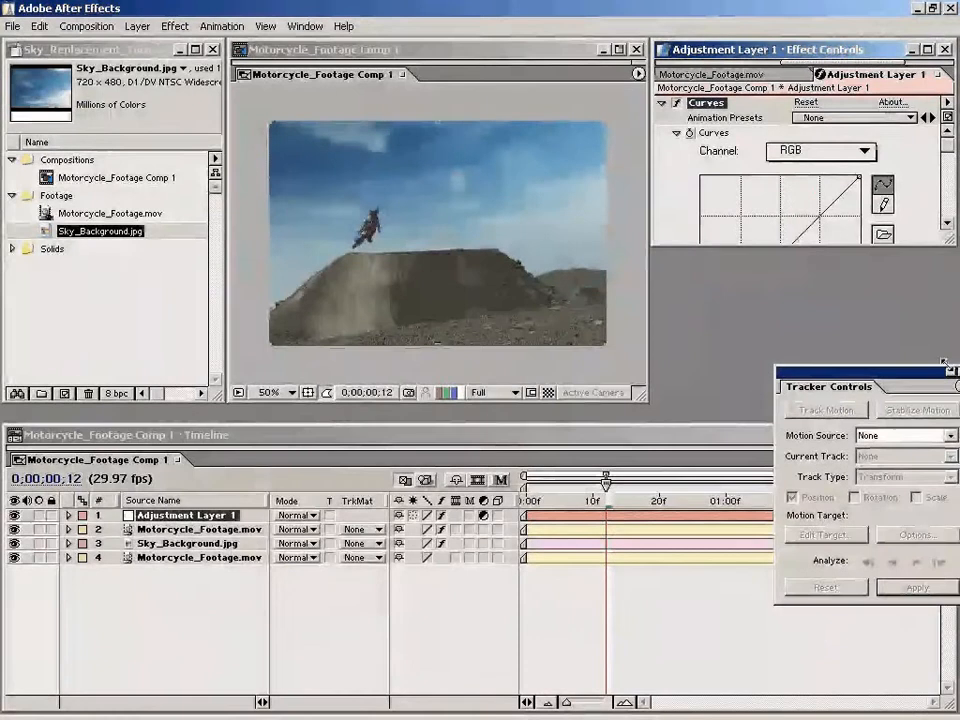
{"action": "left_click_drag", "start_coordinate": [944, 364], "coordinate": [948, 360]}
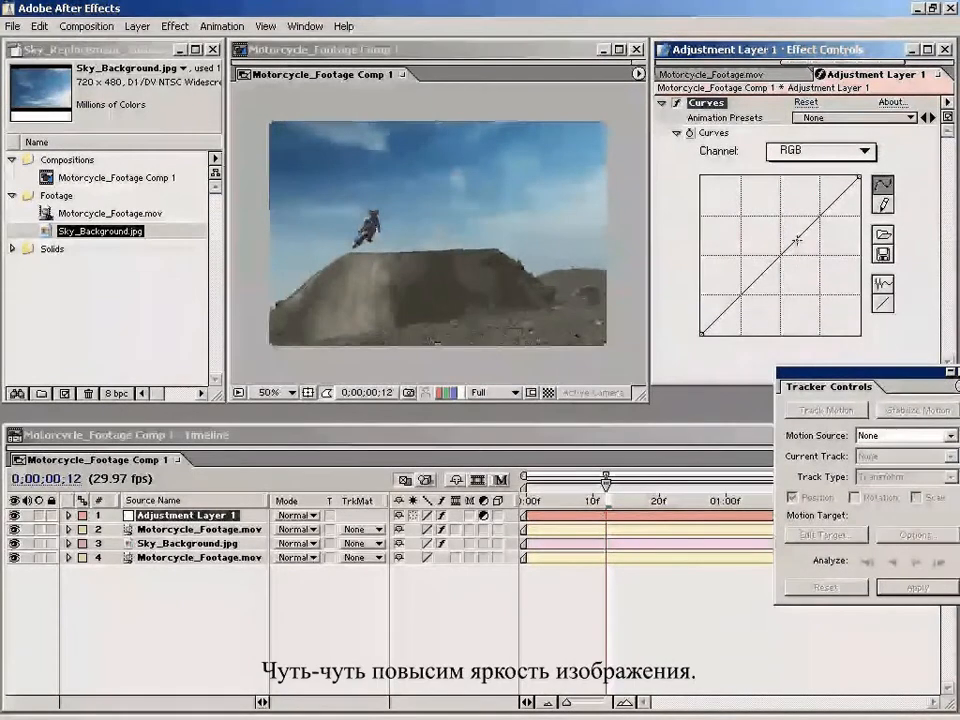
{"action": "left_click", "coordinate": [745, 287]}
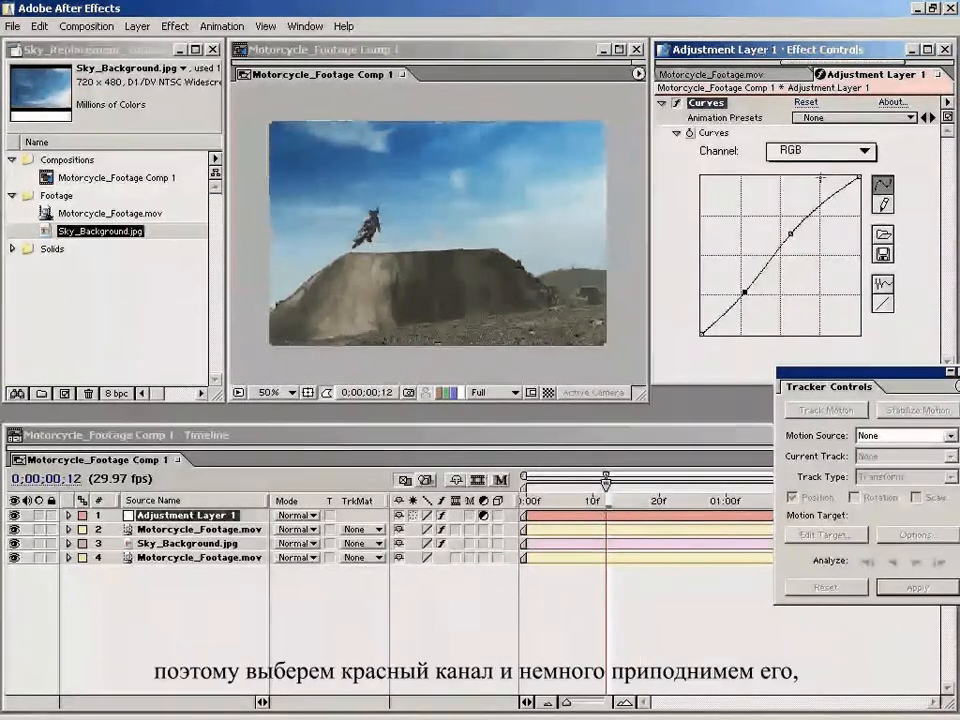
Step: Raise the middle of the Red curve slightly and lower the middle of the Blue curve slightly for a warm orange tint
{"action": "left_click", "coordinate": [810, 151]}
{"action": "left_click", "coordinate": [808, 172]}
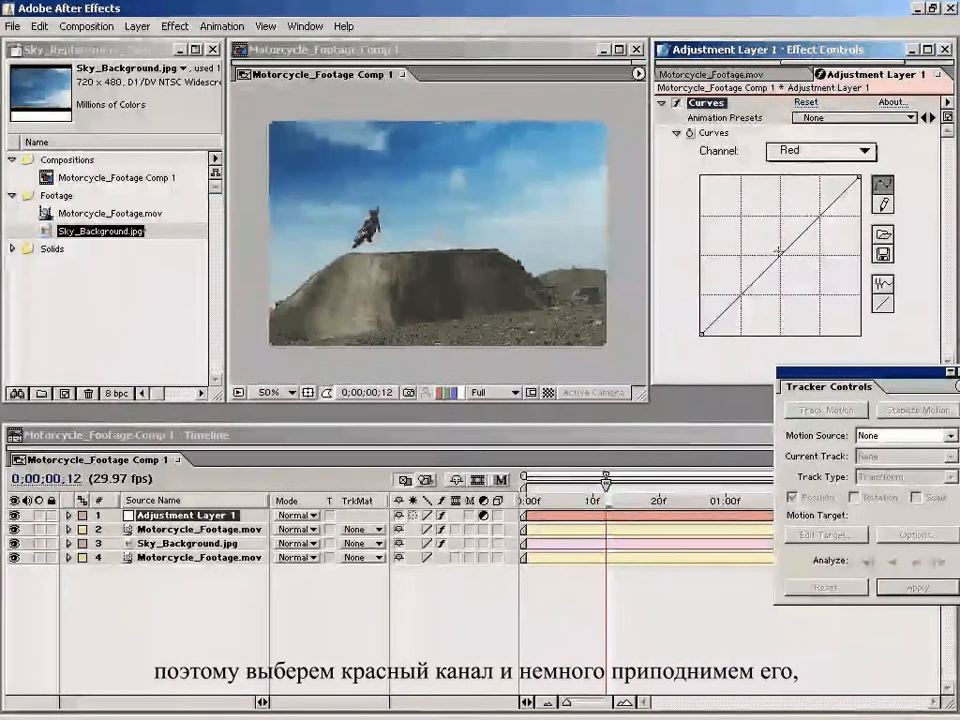
{"action": "left_click_drag", "start_coordinate": [782, 258], "coordinate": [780, 252]}
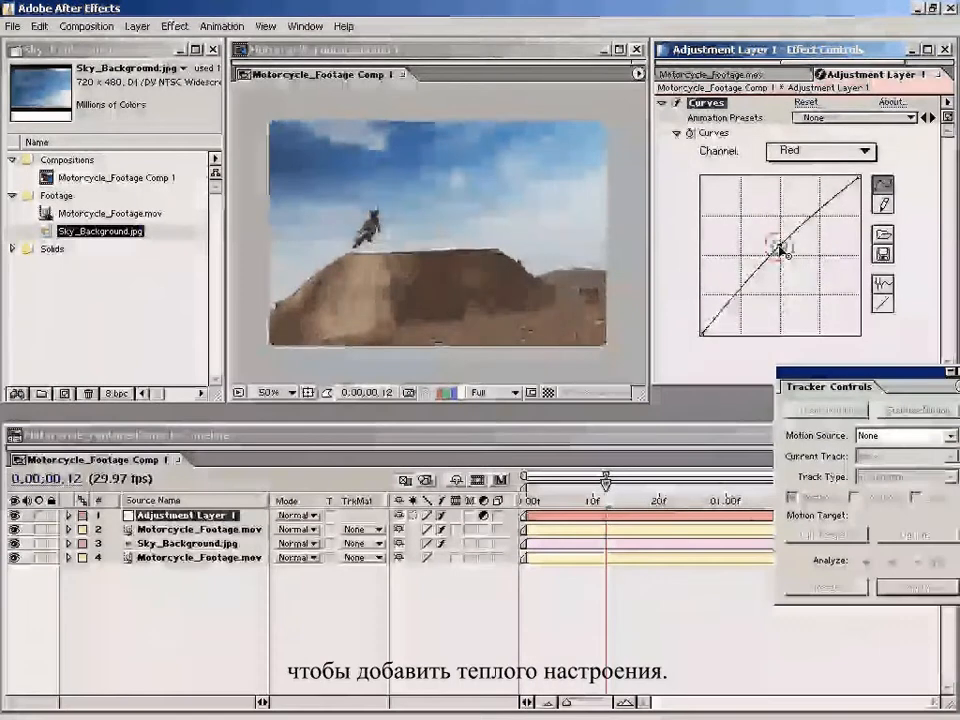
{"action": "left_click", "coordinate": [810, 151]}
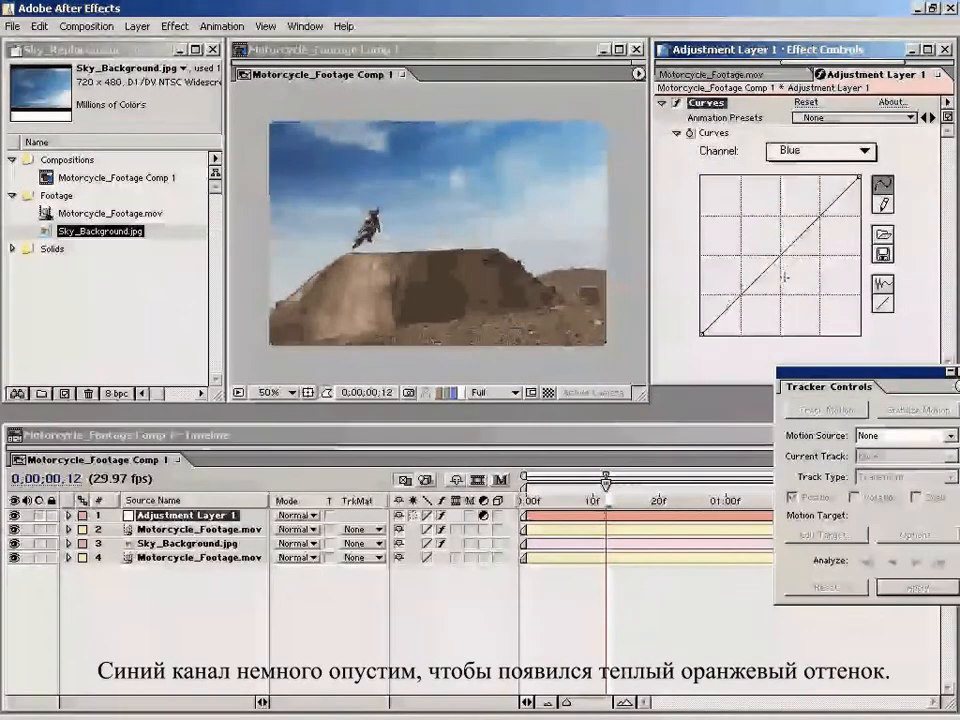
{"action": "mouse_move", "coordinate": [783, 257]}
{"action": "left_mouse_down"}
{"action": "mouse_move", "coordinate": [791, 266]}
{"action": "mouse_move", "coordinate": [785, 259]}
{"action": "left_mouse_up"}
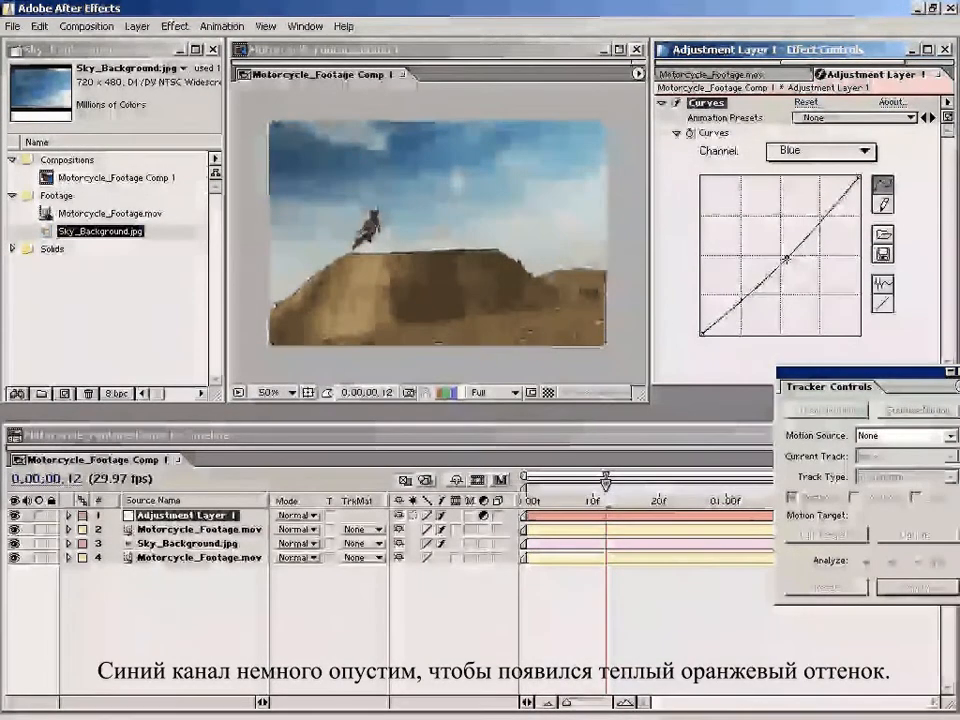
Step: Scrub through the color-corrected composite, show Time Controls, and play a RAM preview
{"action": "left_click", "coordinate": [611, 505]}
{"action": "left_click_drag", "start_coordinate": [645, 503], "coordinate": [553, 503]}
{"action": "left_click", "coordinate": [305, 26]}
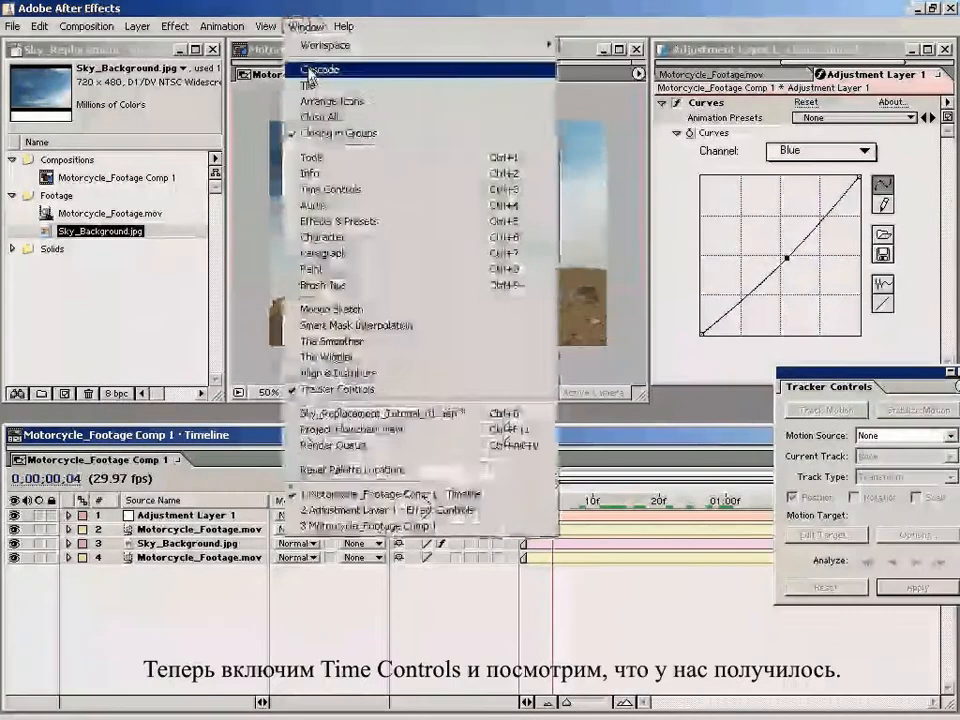
{"action": "left_click", "coordinate": [396, 193]}
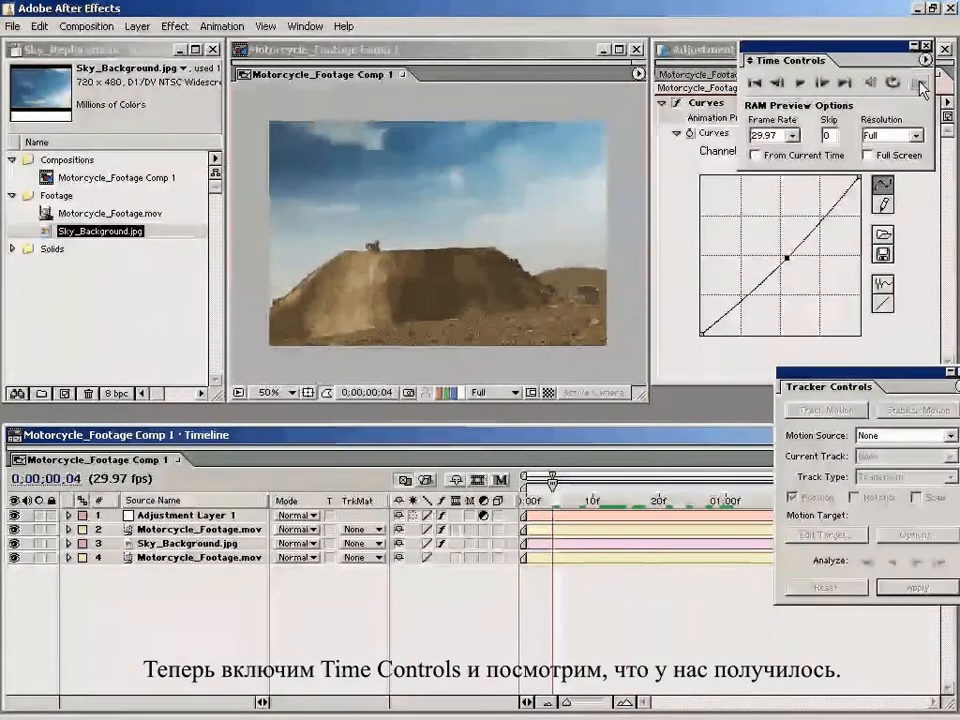
{"action": "left_click", "coordinate": [916, 83]}
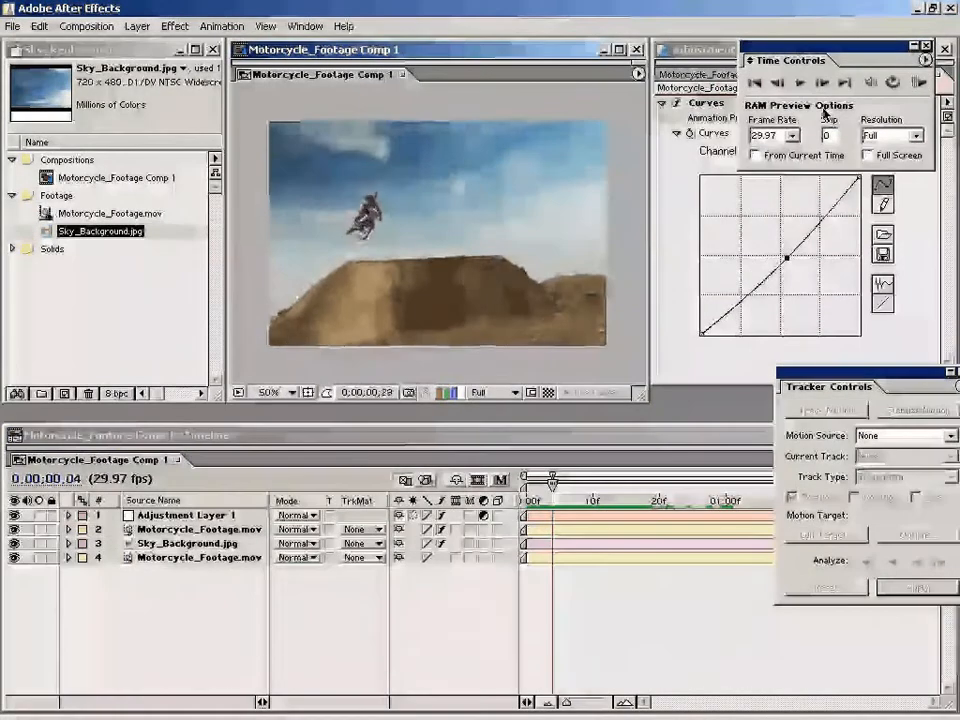